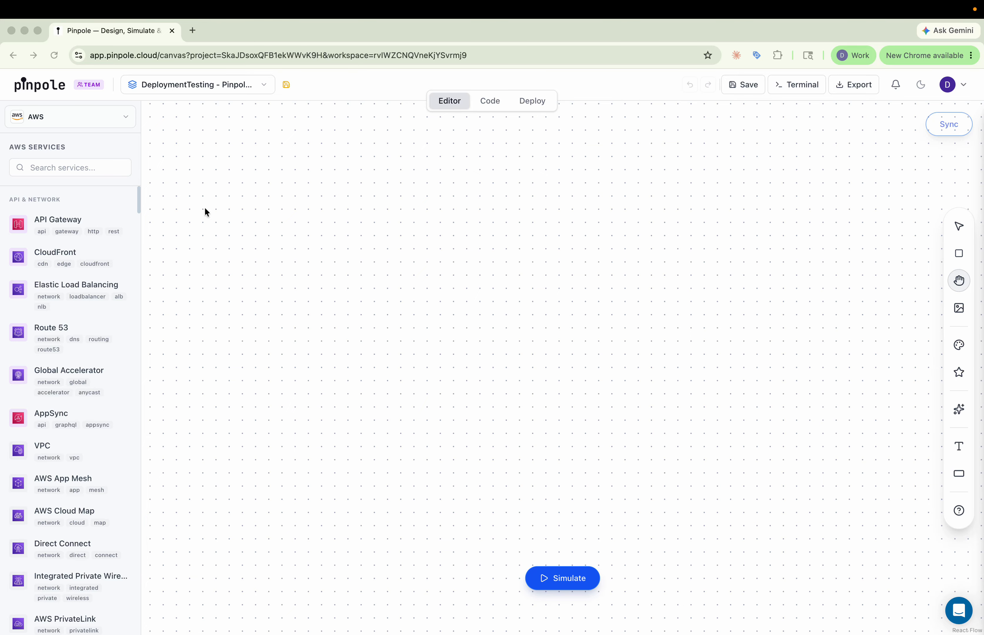
Step: Add an API Gateway node to the canvas and reposition it in the open area
{"action": "left_click_drag", "start_coordinate": [83, 222], "coordinate": [367, 281]}
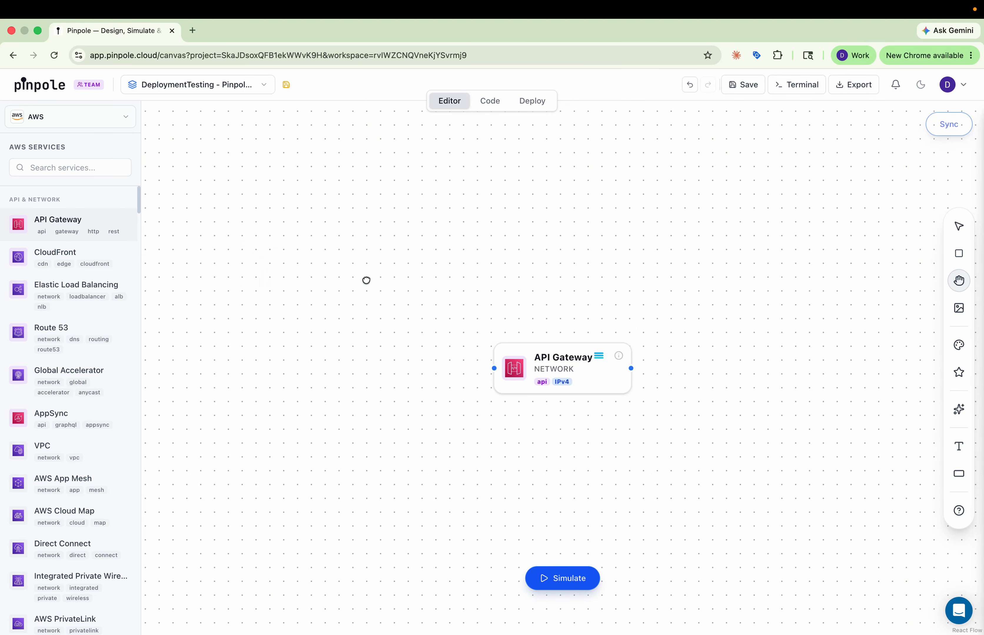
{"action": "left_click_drag", "start_coordinate": [438, 246], "coordinate": [379, 170]}
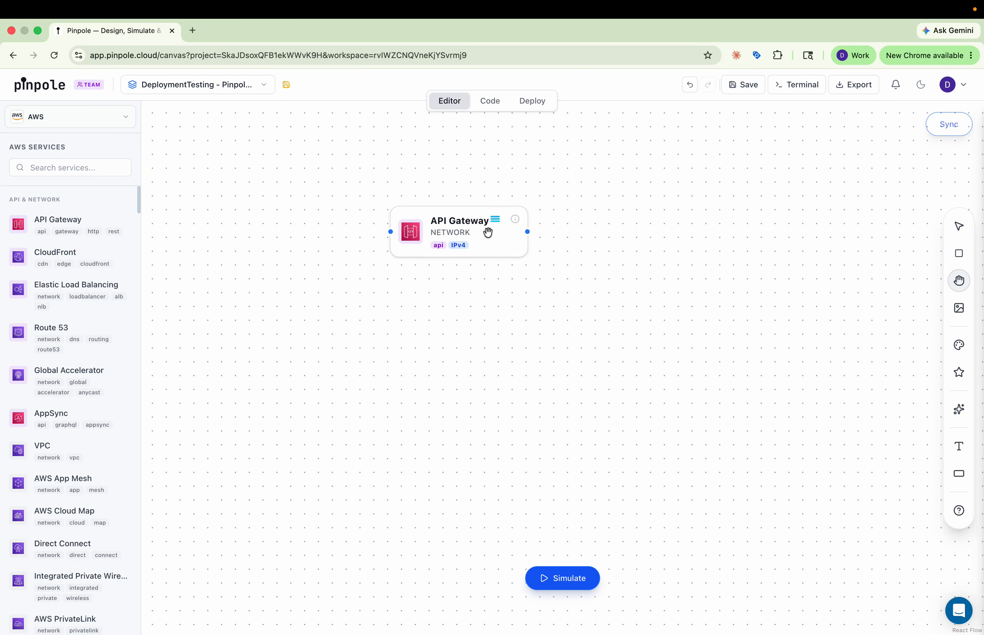
Step: Start an AWS OIDC connection from the project's deployment view and open its CloudFormation quick-create page
{"action": "left_click", "coordinate": [530, 105]}
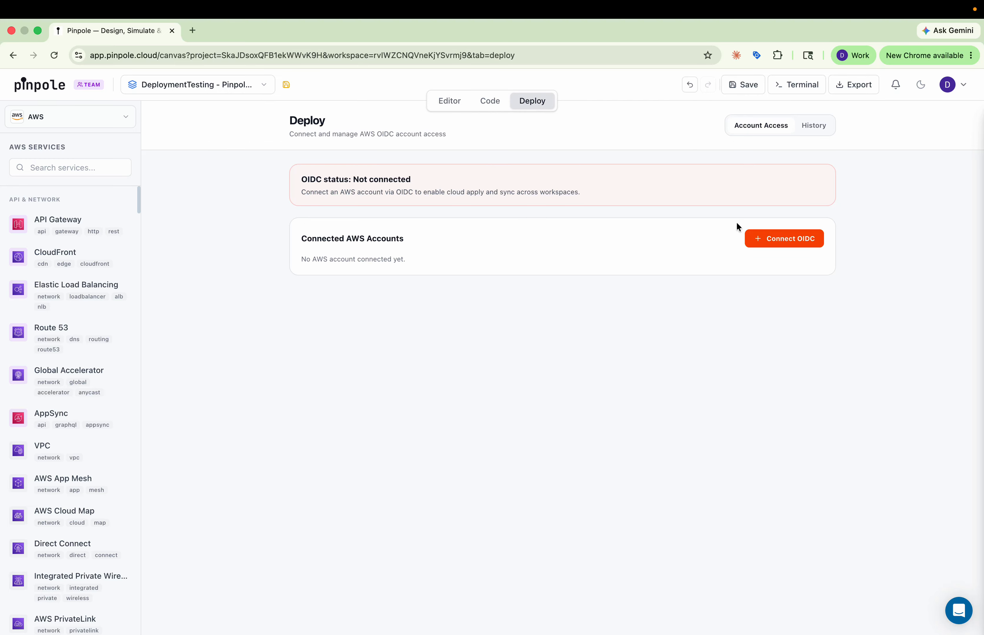
{"action": "left_click", "coordinate": [791, 241]}
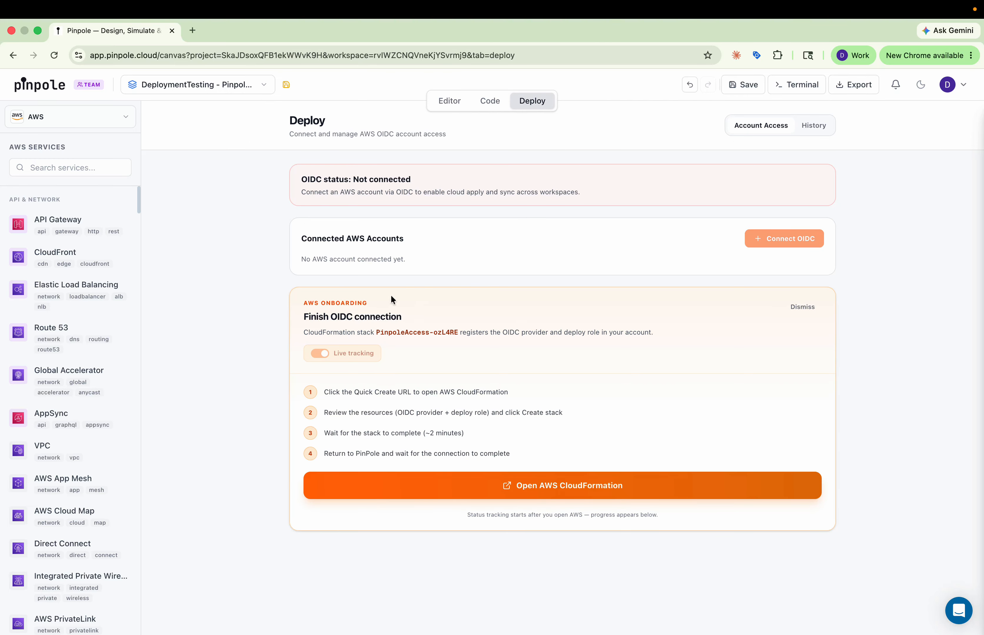
{"action": "left_click", "coordinate": [537, 488]}
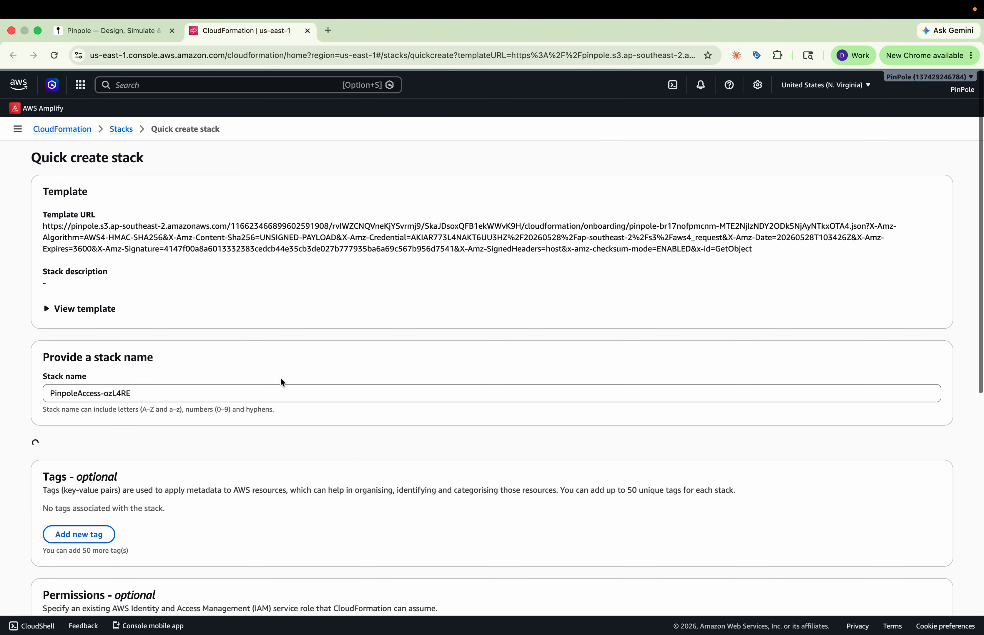
Step: Create the PinpoleAccess-ozL4RE stack, acknowledging that CloudFormation might create IAM resources with customised names
{"action": "scroll", "coordinate": [279, 377], "scroll_direction": "down", "scroll_amount": 15}
{"action": "left_click", "coordinate": [323, 540]}
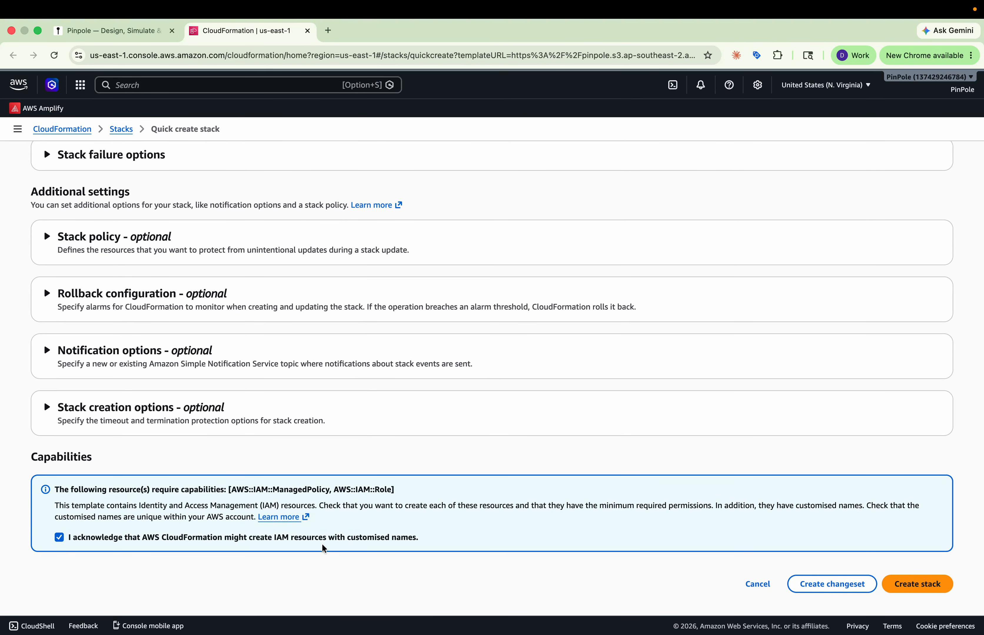
{"action": "left_click", "coordinate": [903, 585]}
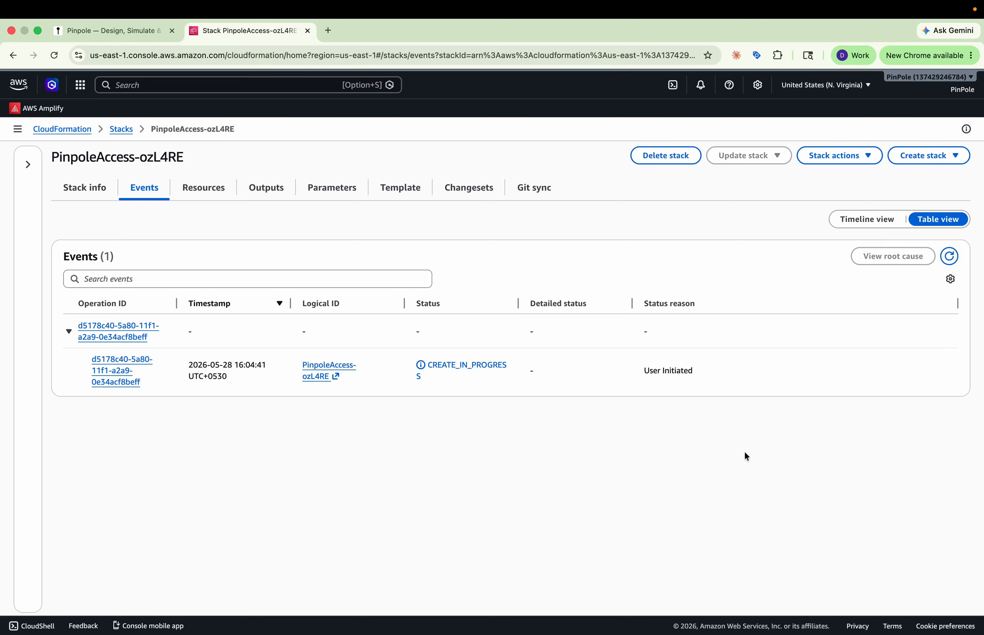
Step: Check the onboarding status in Pinpole, and refresh and review the PinpoleAccess-ozL4RE stack's creation events in CloudFormation
{"action": "left_click", "coordinate": [137, 32]}
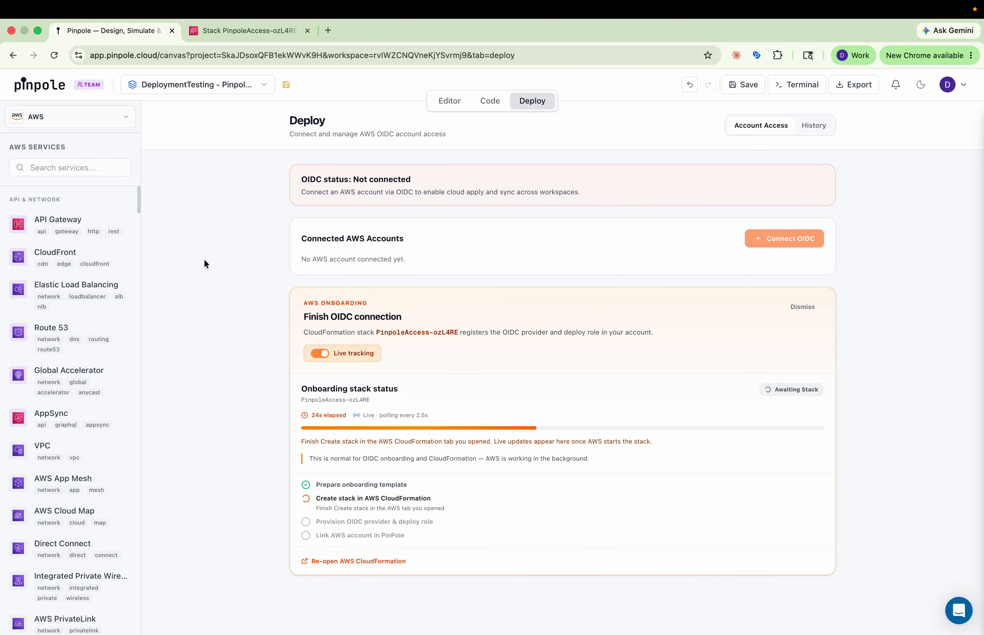
{"action": "left_click", "coordinate": [244, 31]}
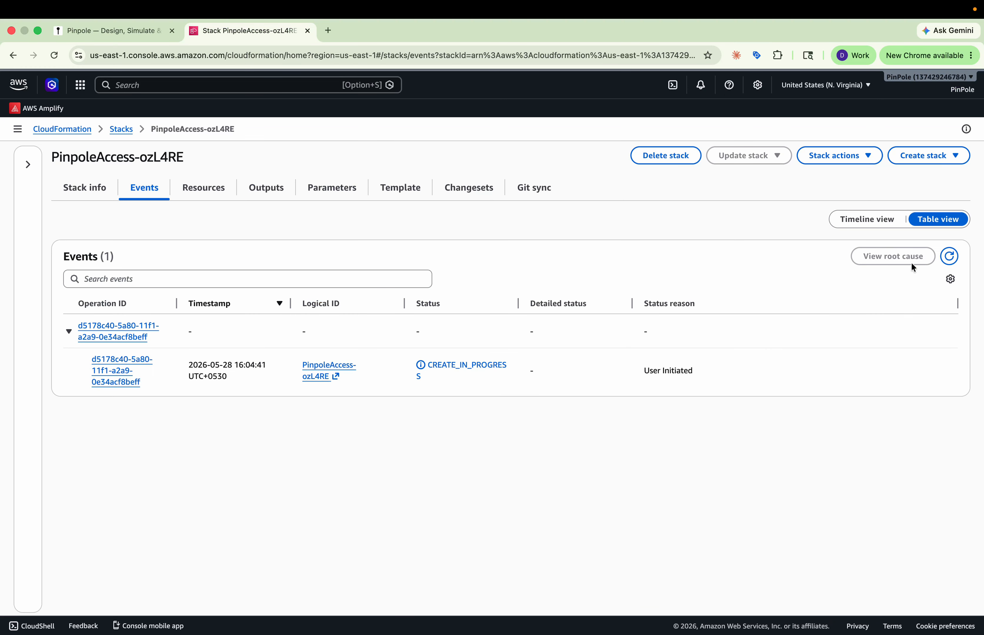
{"action": "left_click", "coordinate": [949, 257]}
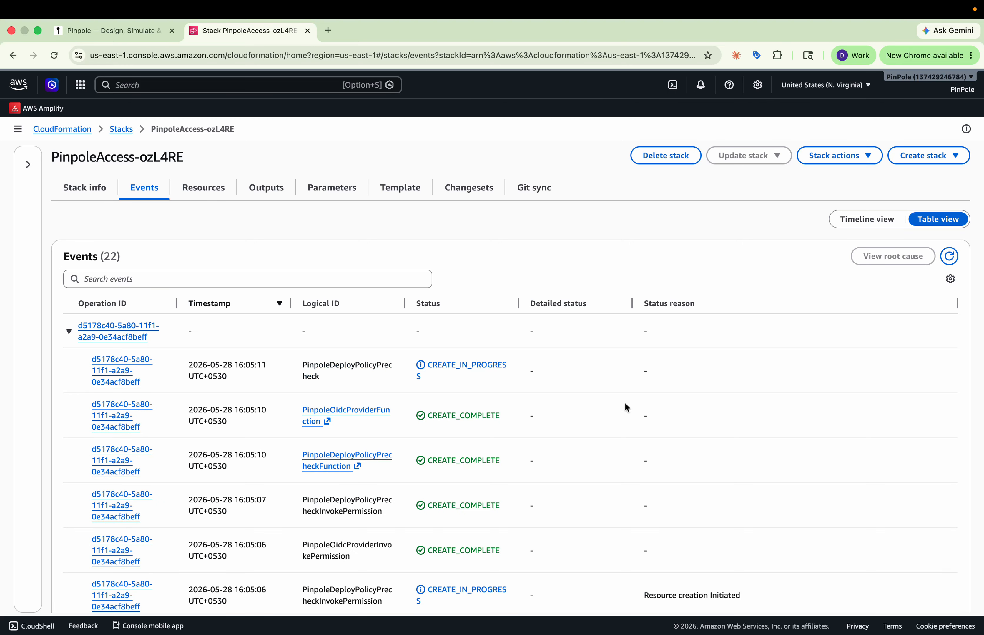
{"action": "scroll", "coordinate": [625, 402], "scroll_direction": "down", "scroll_amount": 3}
{"action": "scroll", "coordinate": [625, 403], "scroll_direction": "down", "scroll_amount": 5}
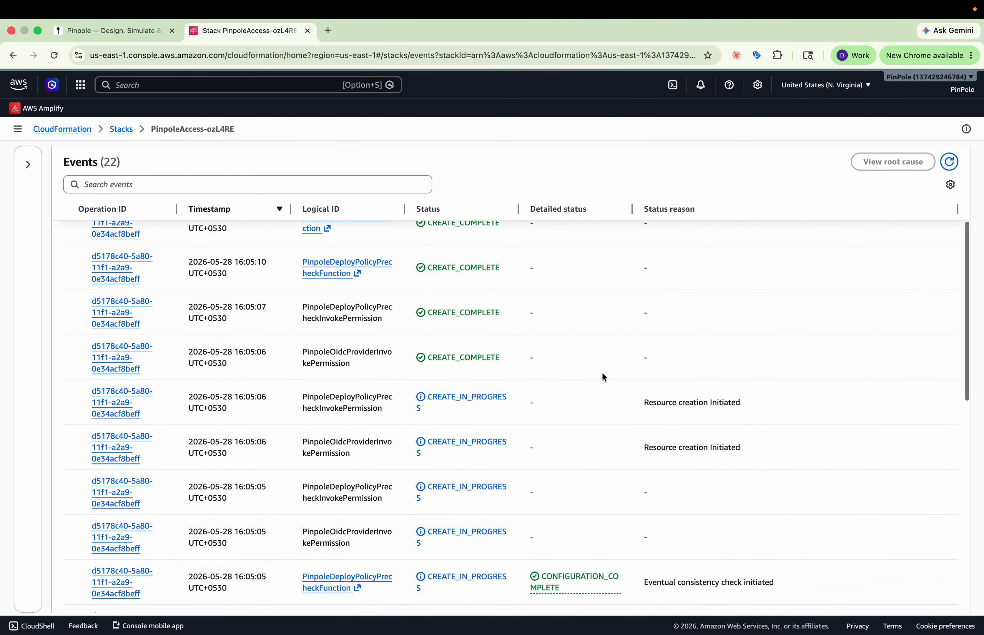
{"action": "scroll", "coordinate": [604, 377], "scroll_direction": "down", "scroll_amount": 10}
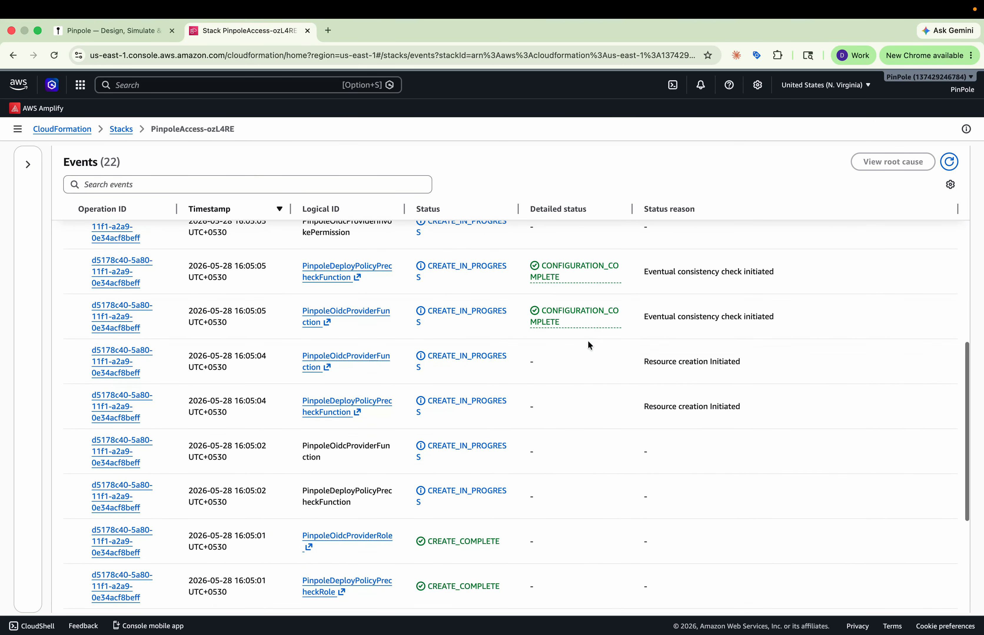
{"action": "scroll", "coordinate": [589, 343], "scroll_direction": "down", "scroll_amount": 3}
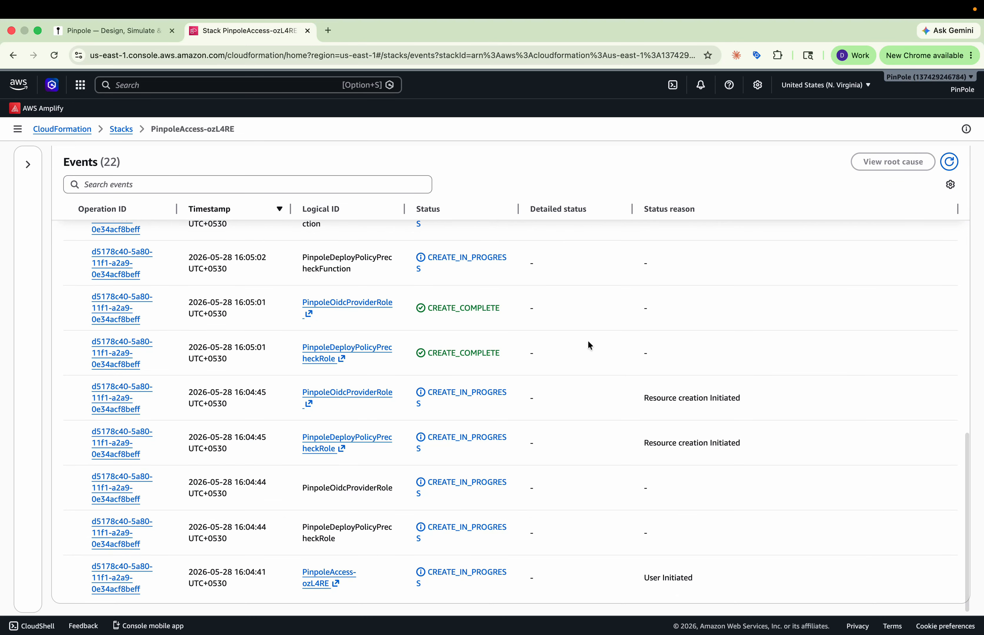
{"action": "scroll", "coordinate": [588, 346], "scroll_direction": "up", "scroll_amount": 15}
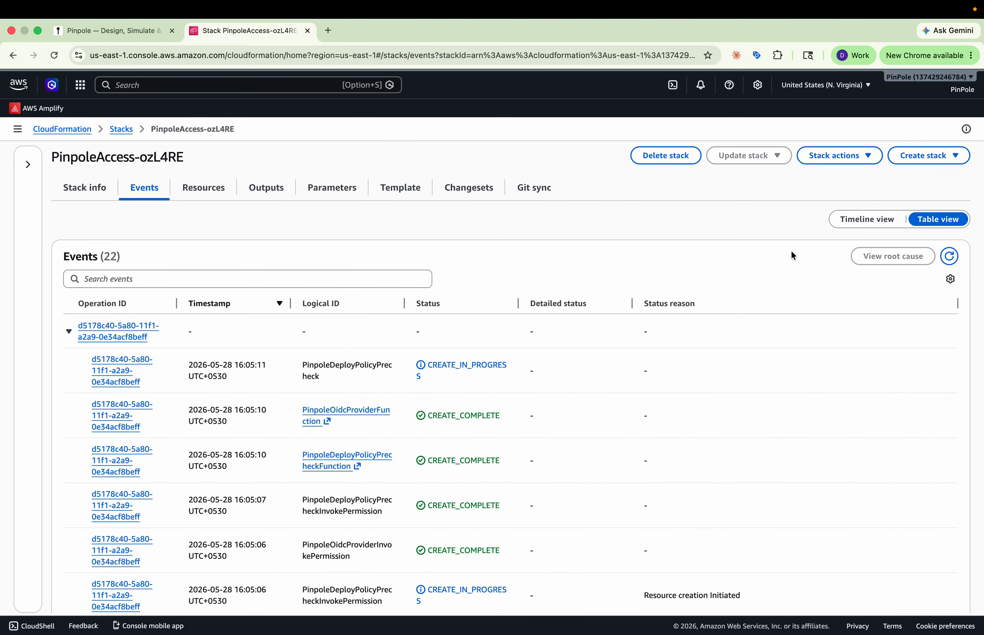
{"action": "left_click", "coordinate": [949, 256]}
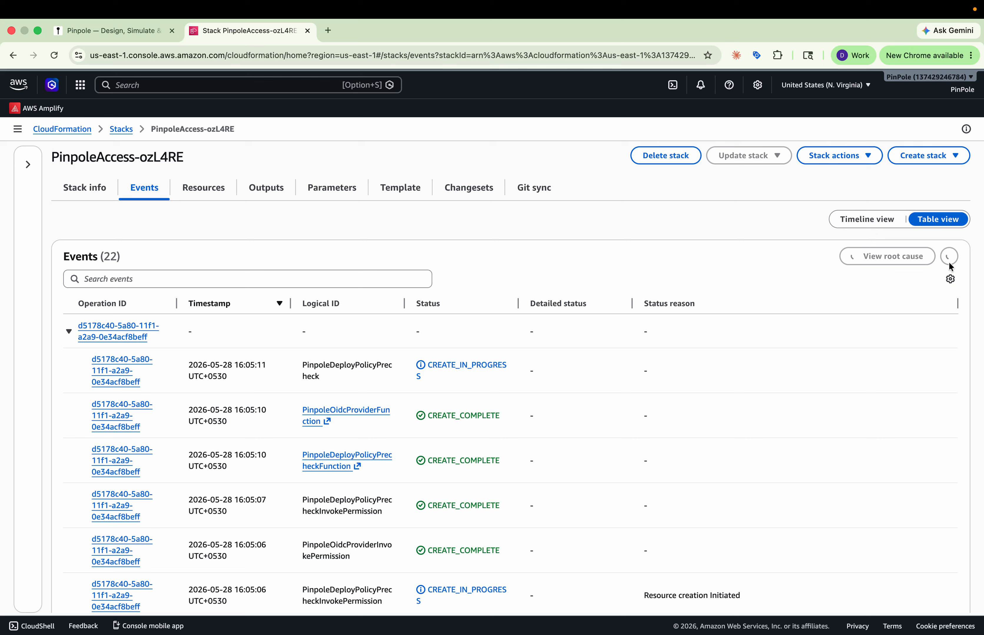
Step: Return to Pinpole and examine the onboarding stack progress and the OIDC connection status
{"action": "left_click", "coordinate": [149, 33]}
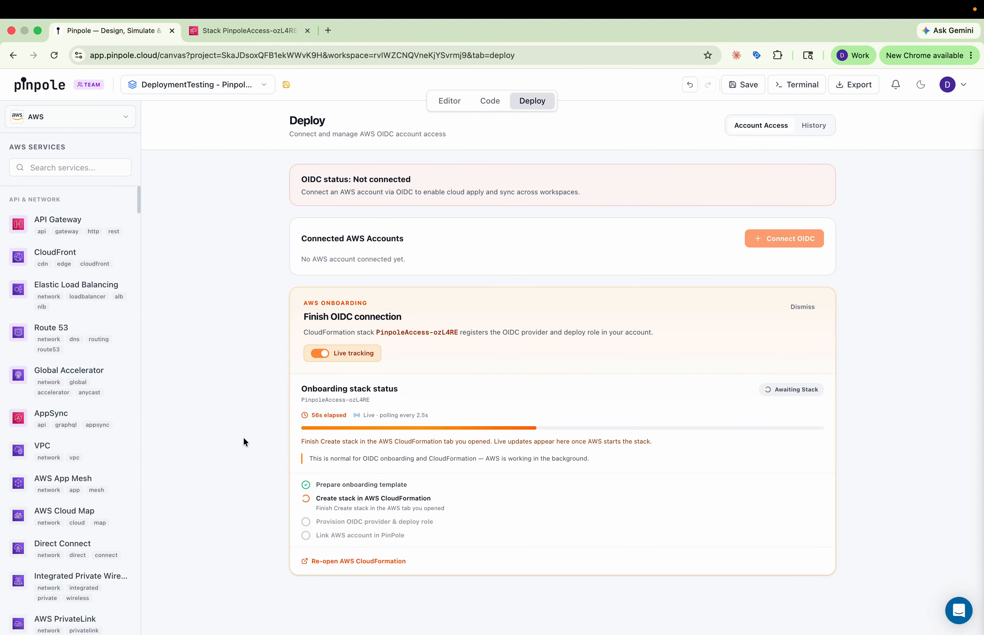
{"action": "left_click_drag", "start_coordinate": [319, 501], "coordinate": [437, 499]}
{"action": "left_click", "coordinate": [439, 498]}
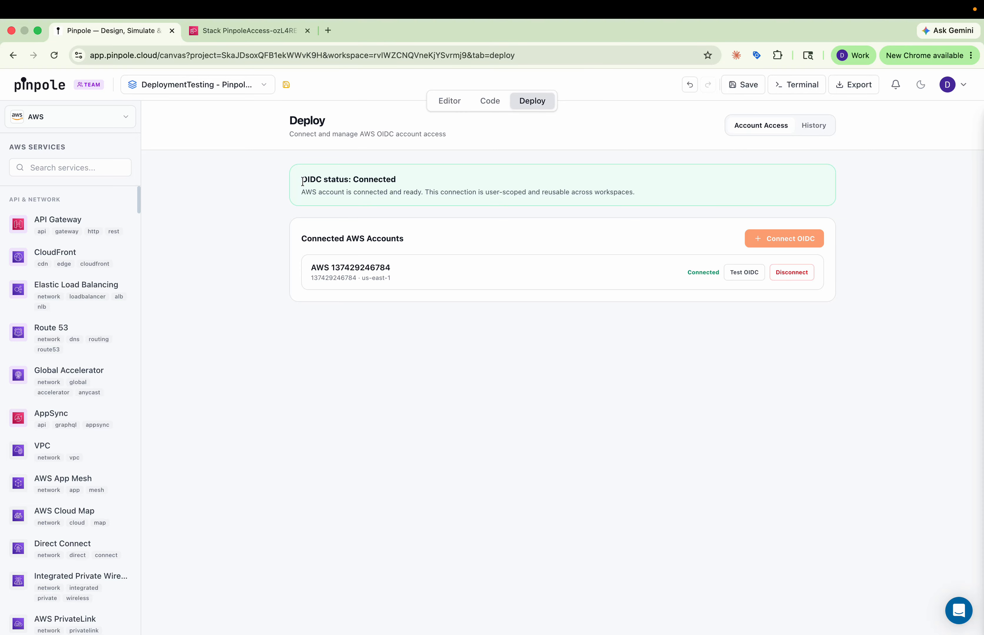
{"action": "left_click_drag", "start_coordinate": [302, 181], "coordinate": [342, 180]}
Step: Return to the design canvas and sync the API Gateway design to the connected AWS account
{"action": "left_click", "coordinate": [443, 102]}
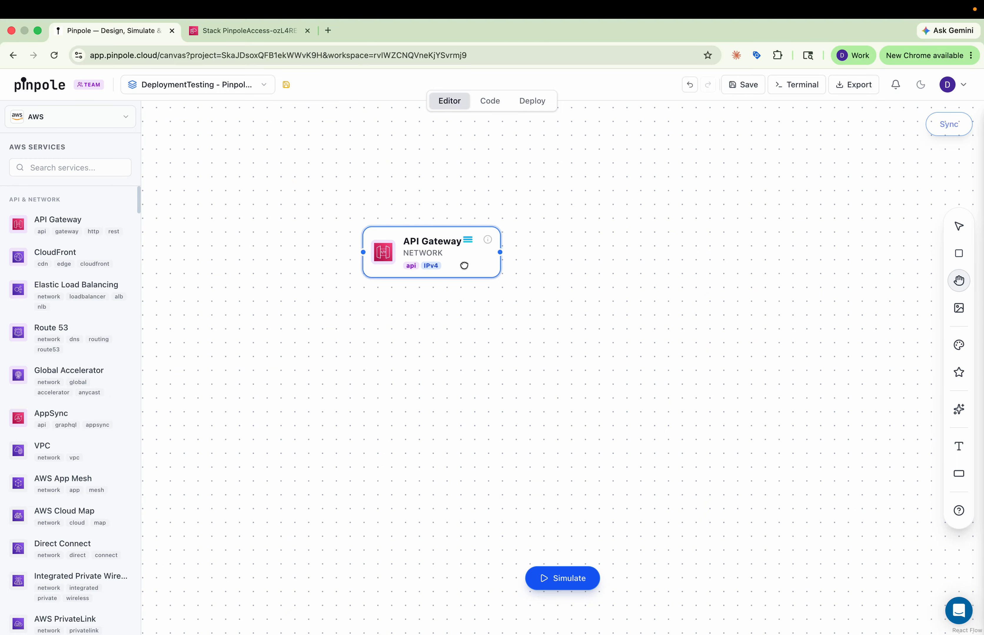
{"action": "left_click", "coordinate": [950, 126]}
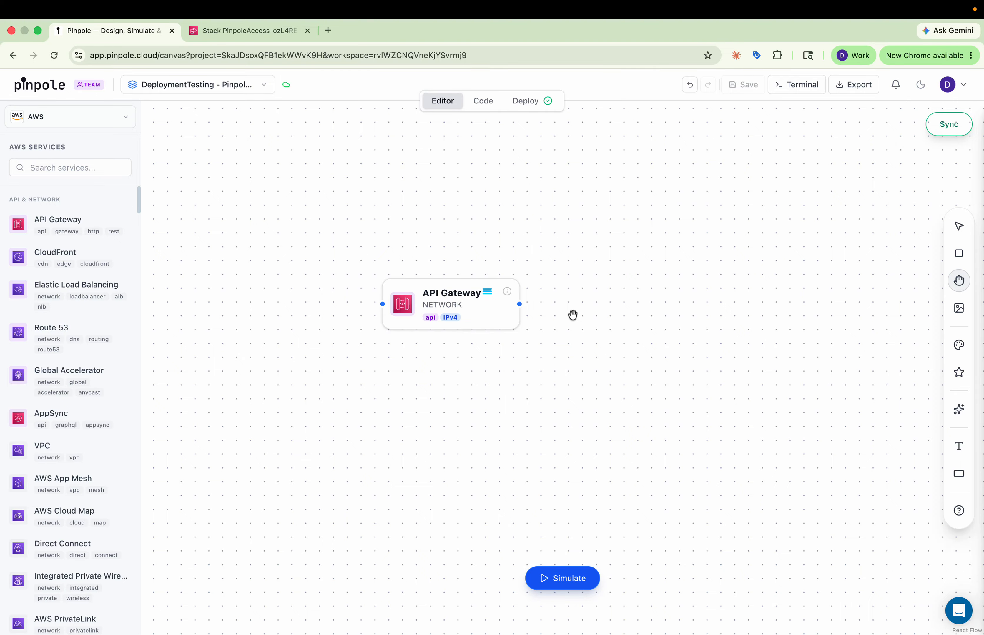
Step: Find API Gateway in the AWS console, open it in a new browser tab, and check the pinpole deployment API's creation date
{"action": "left_click", "coordinate": [284, 33]}
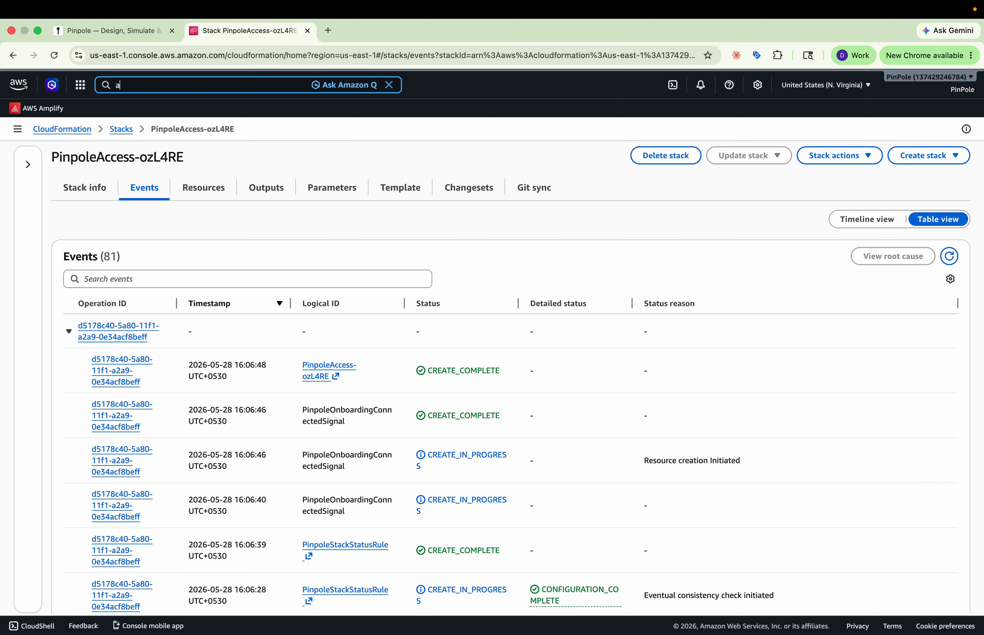
{"action": "type", "text": "apig"}
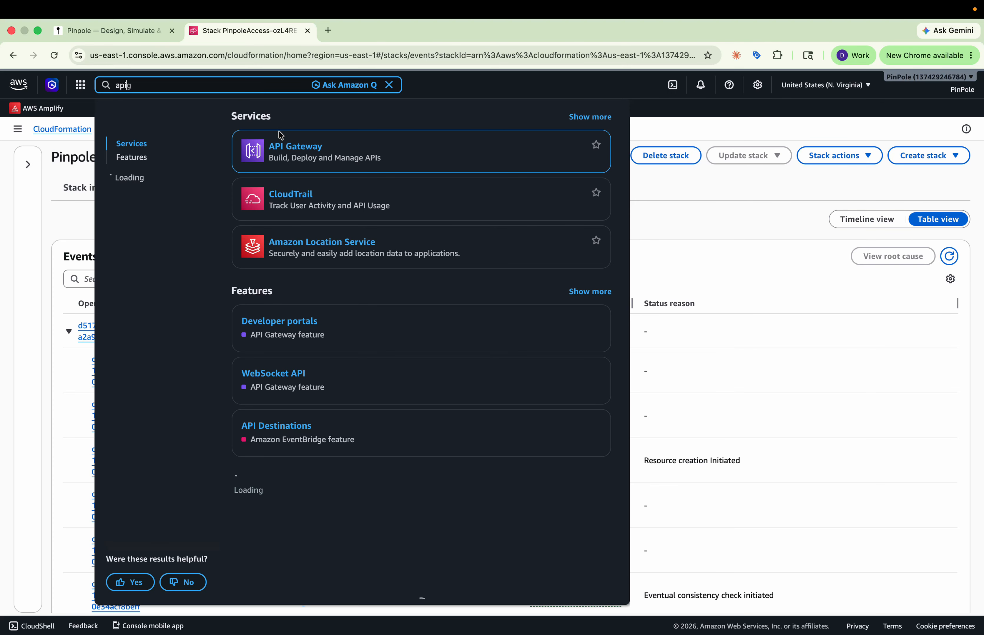
{"action": "left_click", "coordinate": [289, 147], "text": "super"}
{"action": "left_click", "coordinate": [364, 33]}
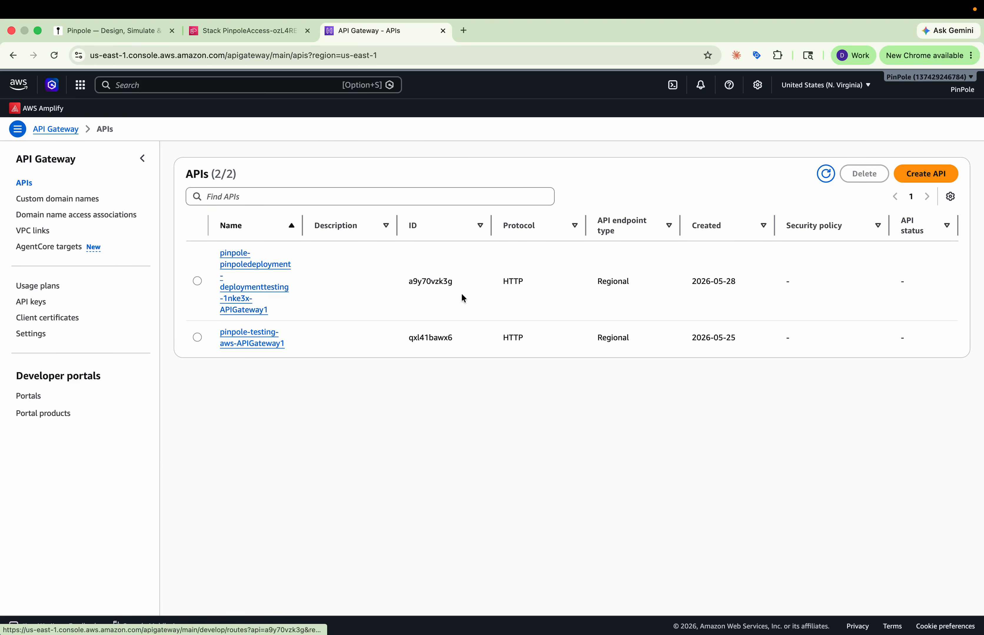
{"action": "left_click_drag", "start_coordinate": [744, 283], "coordinate": [690, 283]}
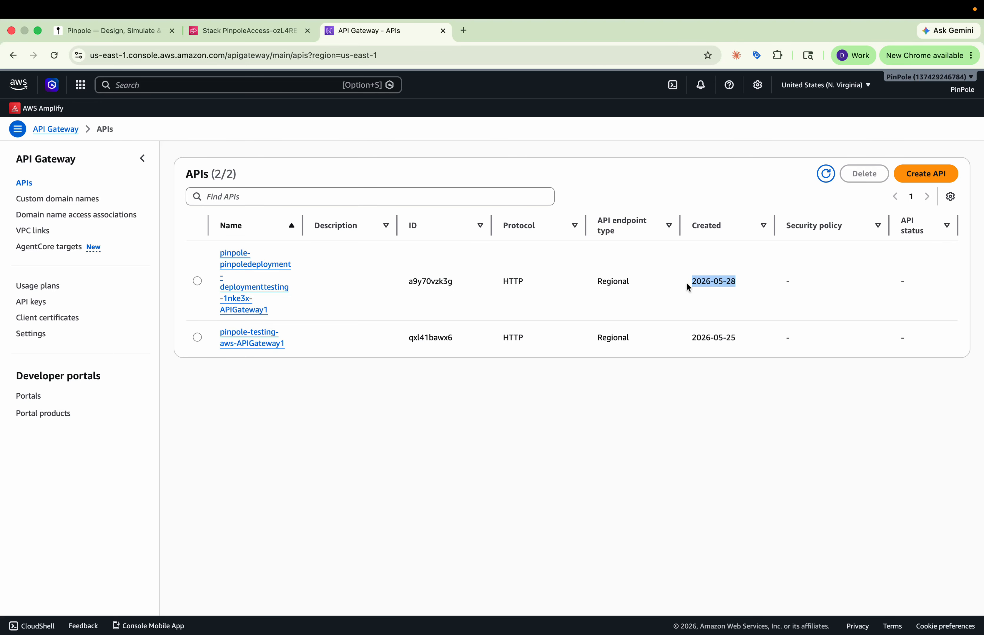
Step: Switch back to the Pinpole canvas and move the AWS Lambda node closer to the API Gateway node
{"action": "left_click", "coordinate": [154, 38]}
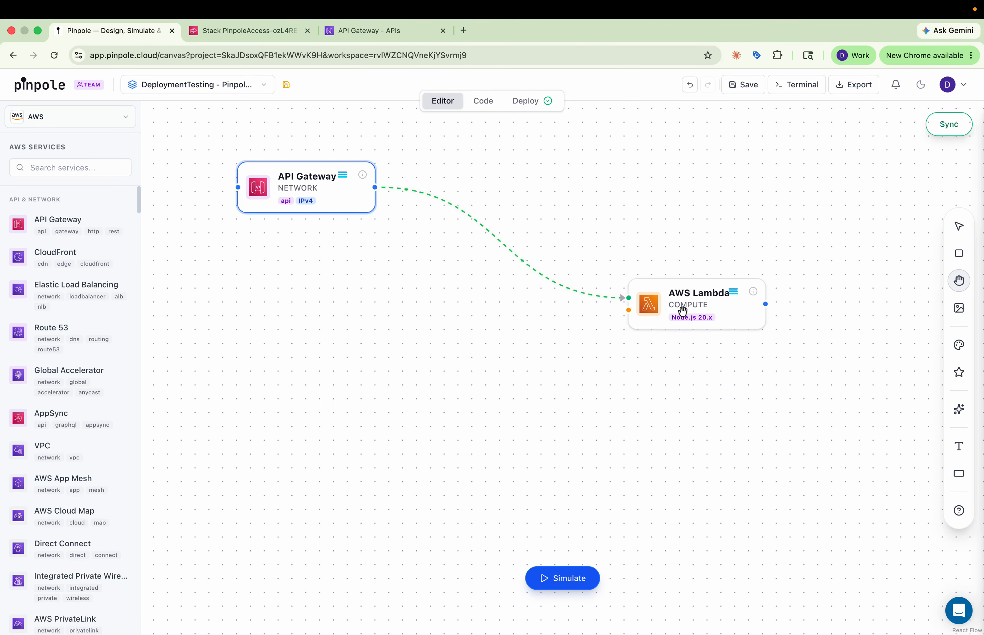
{"action": "left_click_drag", "start_coordinate": [681, 309], "coordinate": [507, 313]}
{"action": "left_click", "coordinate": [459, 390]}
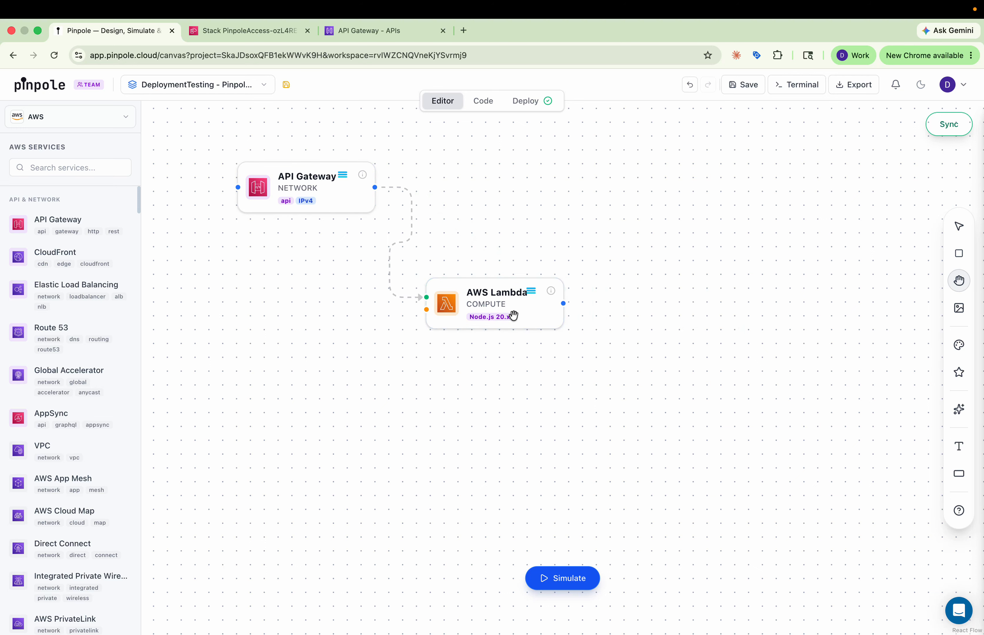
Step: Save the AWS Lambda node's configuration with the Node.js 20.x runtime and sync the design to AWS
{"action": "double_click", "coordinate": [517, 313]}
{"action": "left_click", "coordinate": [234, 172]}
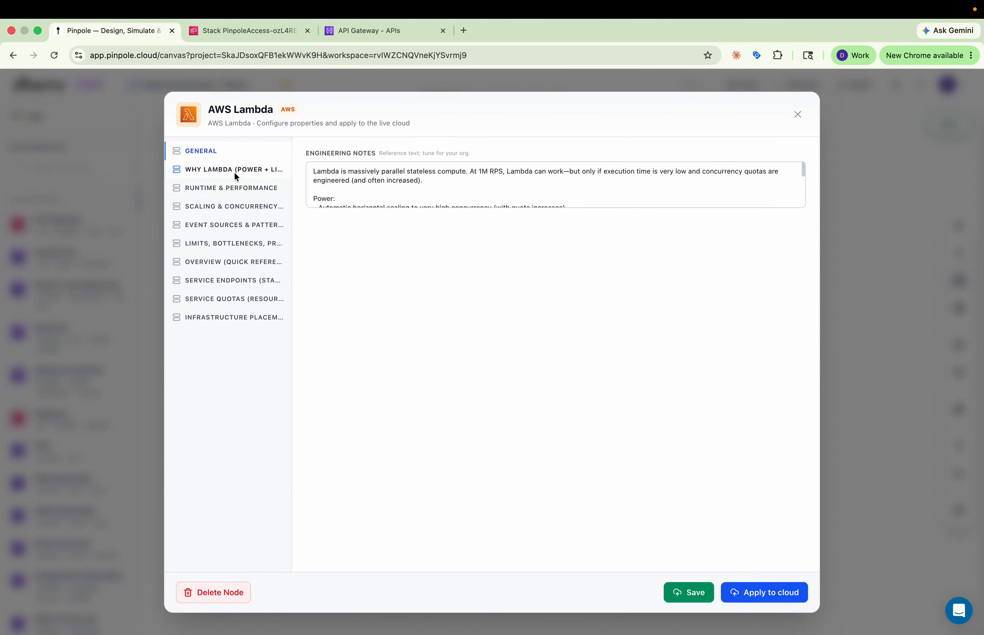
{"action": "left_click", "coordinate": [237, 188]}
{"action": "left_click", "coordinate": [339, 206]}
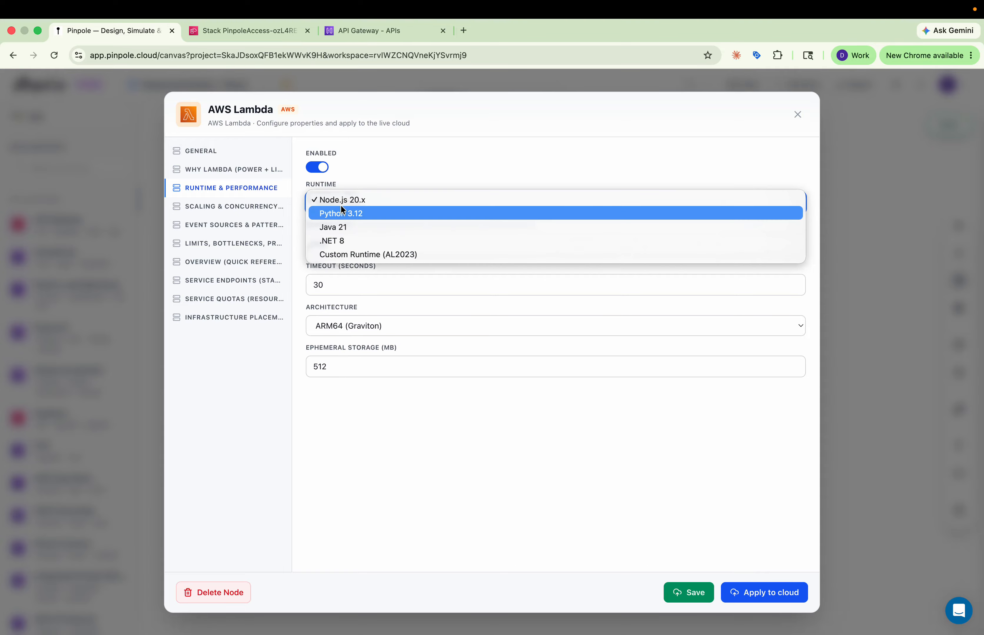
{"action": "left_click", "coordinate": [345, 201]}
{"action": "left_click", "coordinate": [346, 242]}
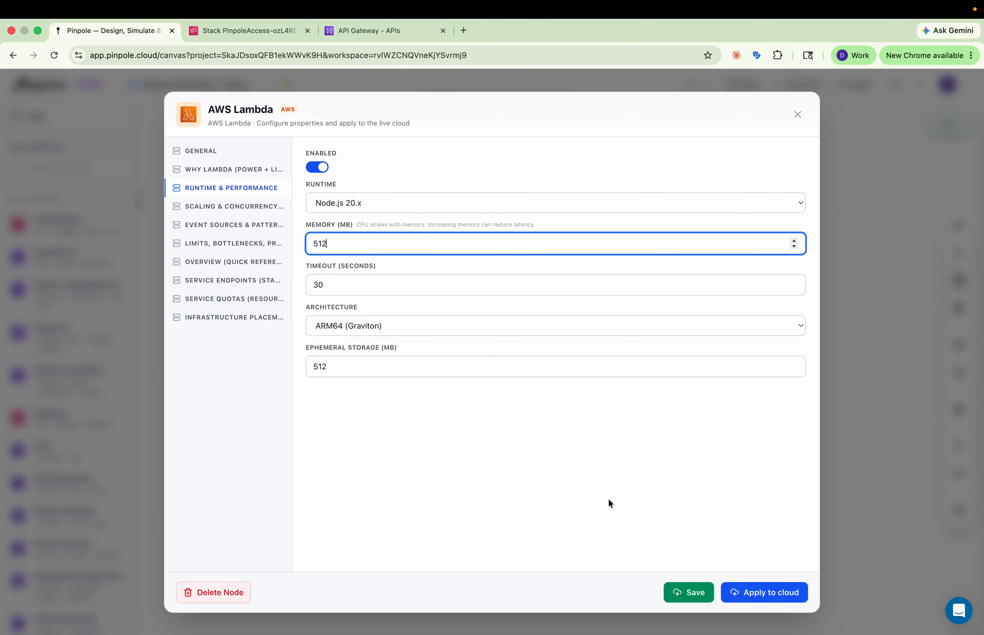
{"action": "left_click", "coordinate": [681, 587]}
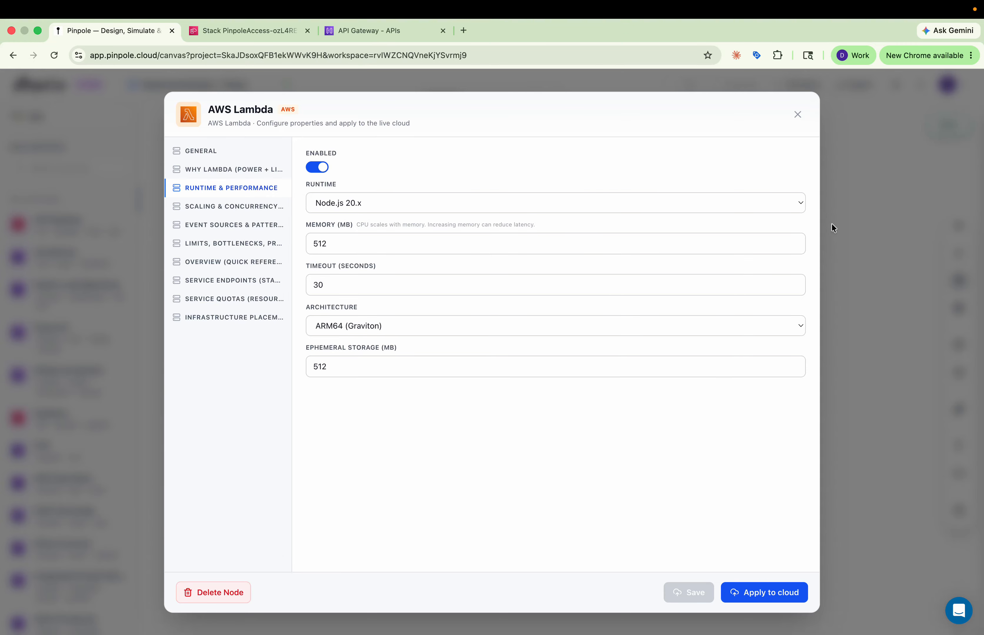
{"action": "left_click", "coordinate": [788, 110]}
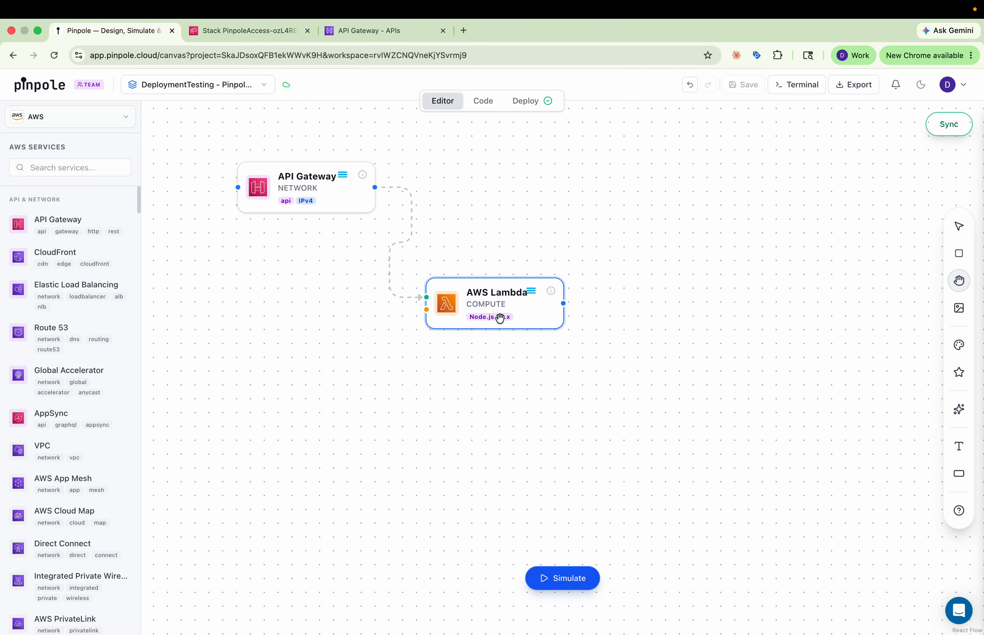
{"action": "left_click", "coordinate": [947, 135]}
Step: Switch to the AWS console, search for the Lambda service, and open it in a new browser tab
{"action": "left_click", "coordinate": [388, 38]}
{"action": "left_click", "coordinate": [242, 86]}
{"action": "type", "text": "lamba"}
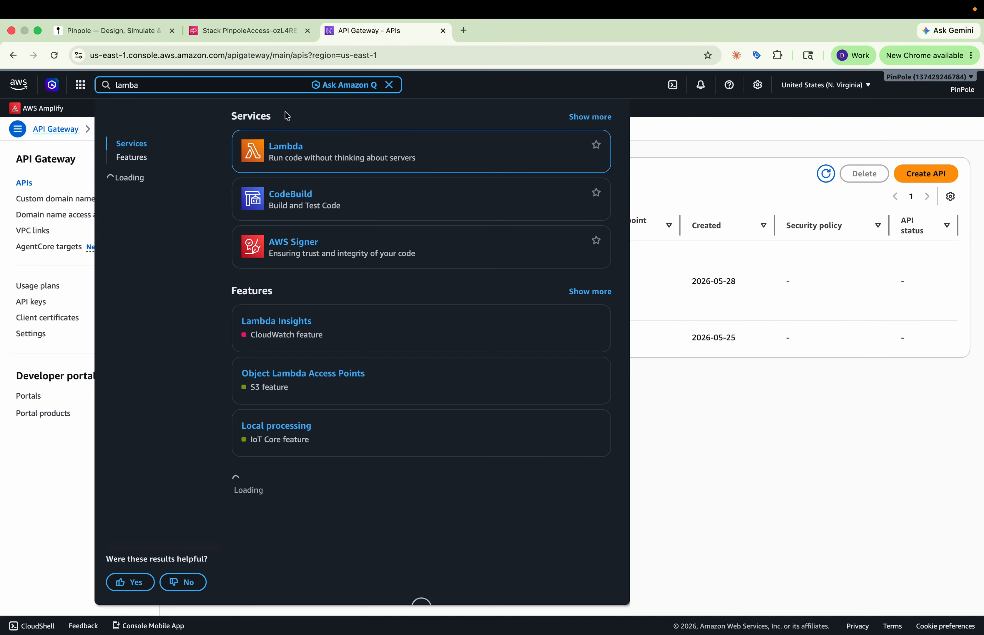
{"action": "left_click", "coordinate": [285, 147], "text": "super"}
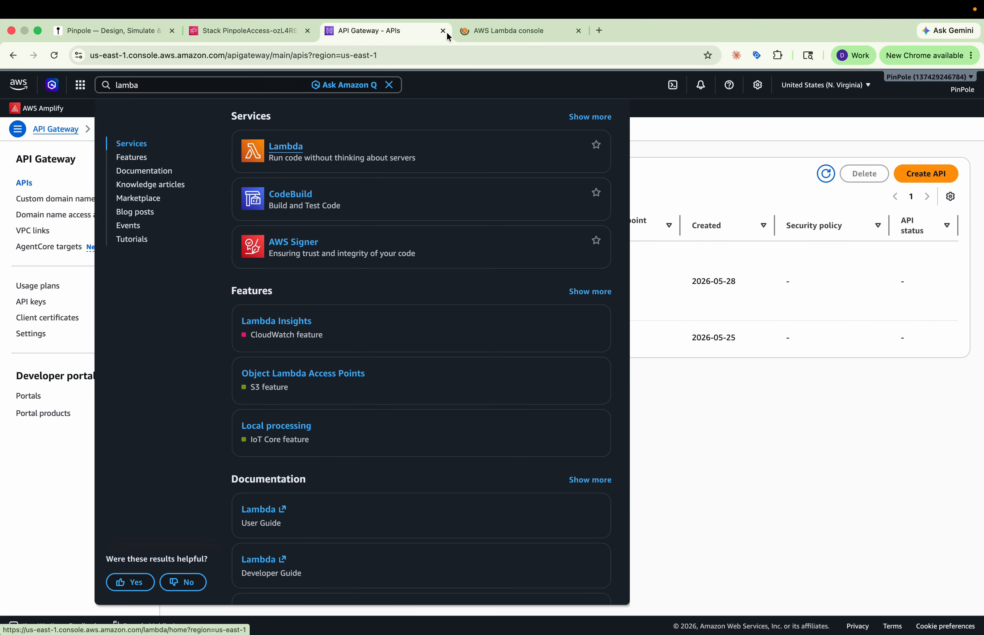
{"action": "left_click", "coordinate": [482, 28]}
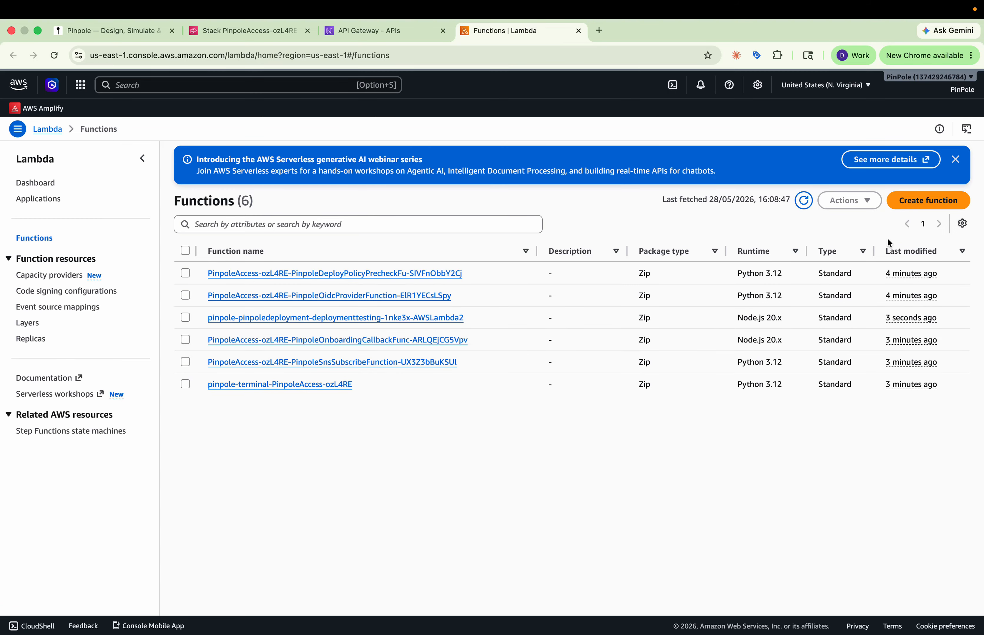
Step: Sort the Lambda functions by last modified, refresh the list, and open the pinpole-pinpoledeployment-deploymenttesting-1nke3x-AWSLambda2 function
{"action": "left_click", "coordinate": [893, 251]}
{"action": "left_click", "coordinate": [802, 201]}
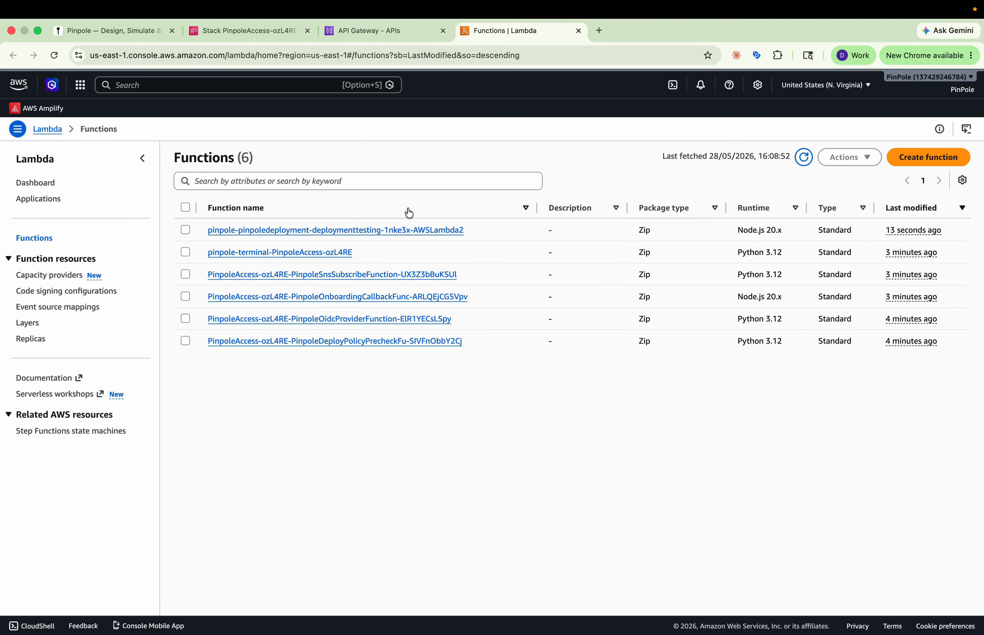
{"action": "left_click", "coordinate": [396, 228]}
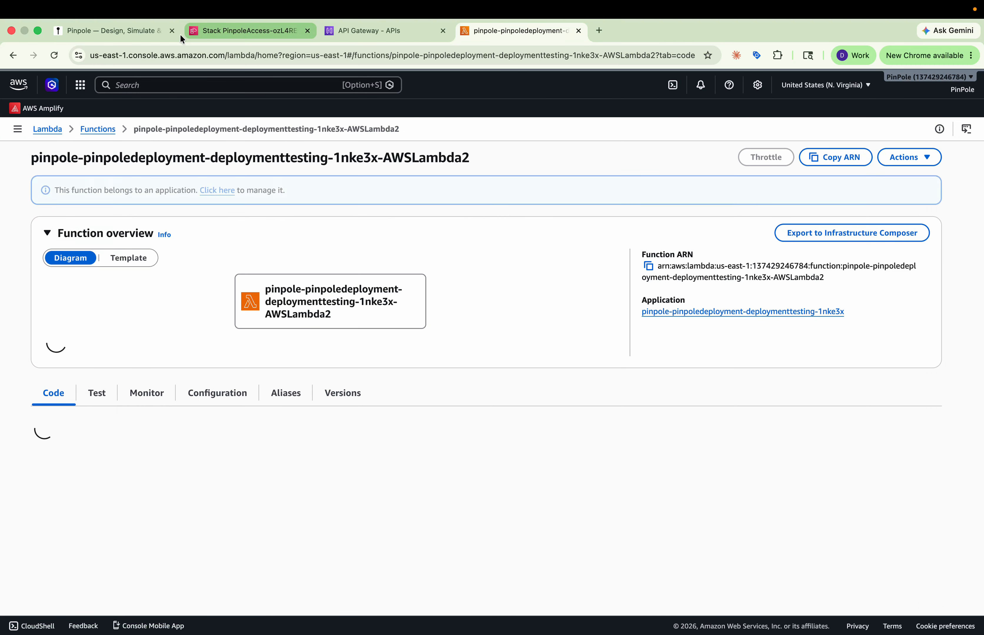
Step: Compare the Pinpole canvas with the deployed Lambda function's overview diagram and code source in the AWS console
{"action": "left_click", "coordinate": [137, 31]}
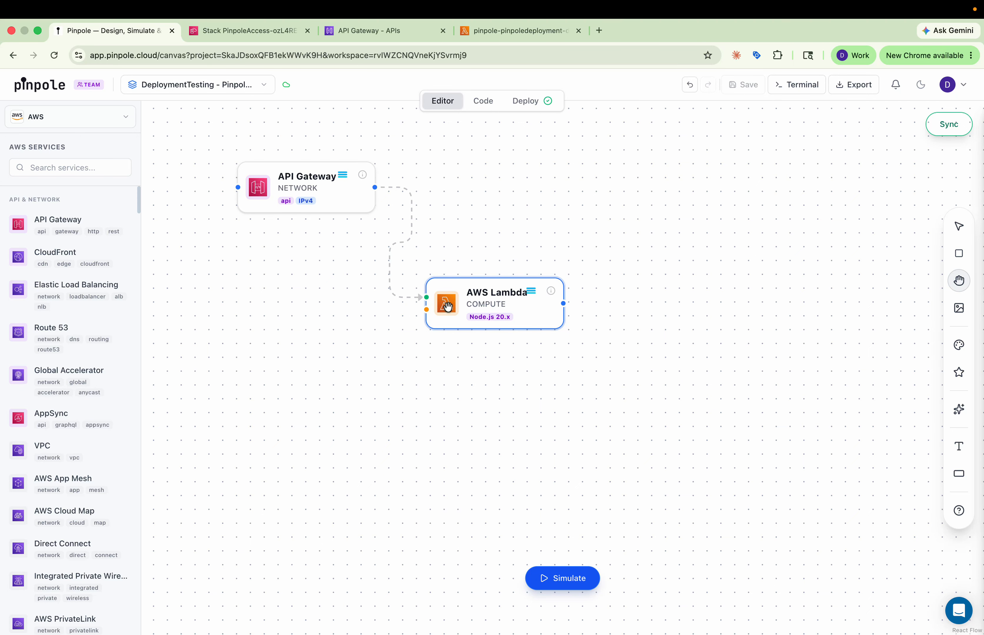
{"action": "left_click", "coordinate": [488, 33]}
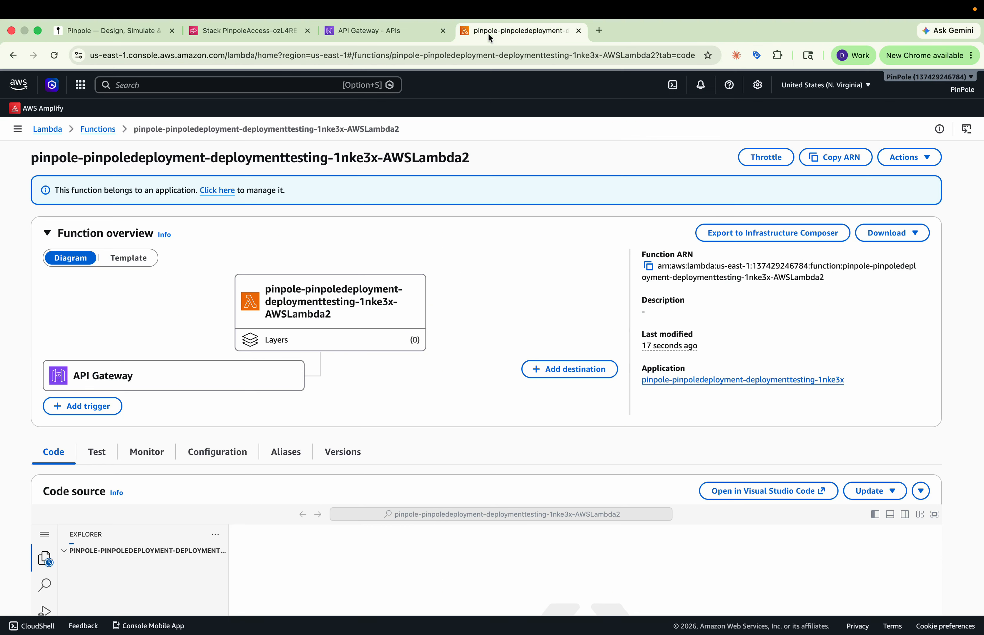
{"action": "scroll", "coordinate": [194, 401], "scroll_direction": "down", "scroll_amount": 1}
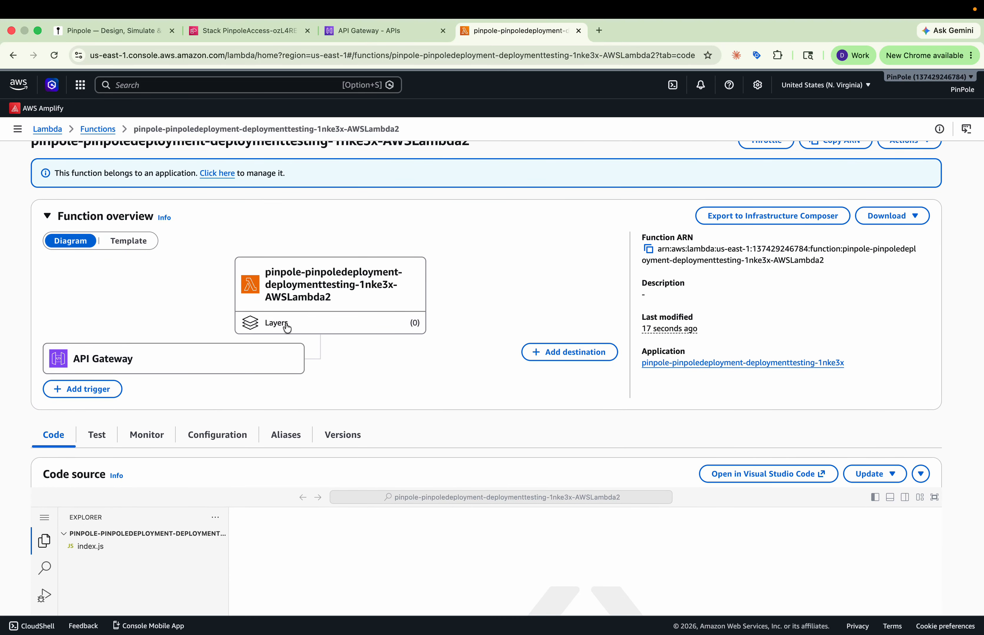
Step: Return to the Pinpole canvas, add an SQS node downstream of AWS Lambda, and align both in a row below API Gateway
{"action": "key", "text": "super+1"}
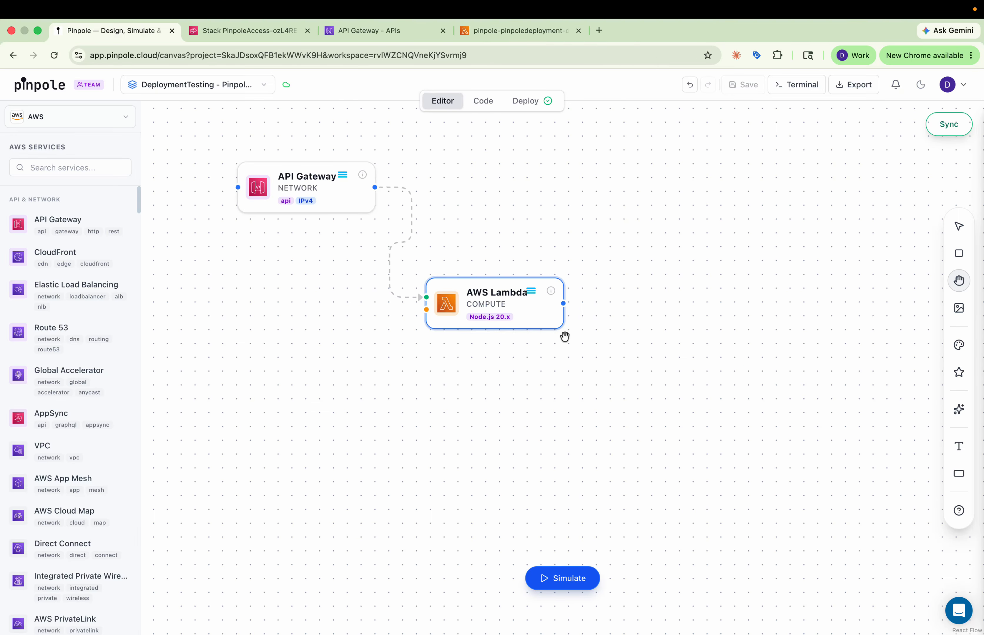
{"action": "left_click", "coordinate": [563, 302]}
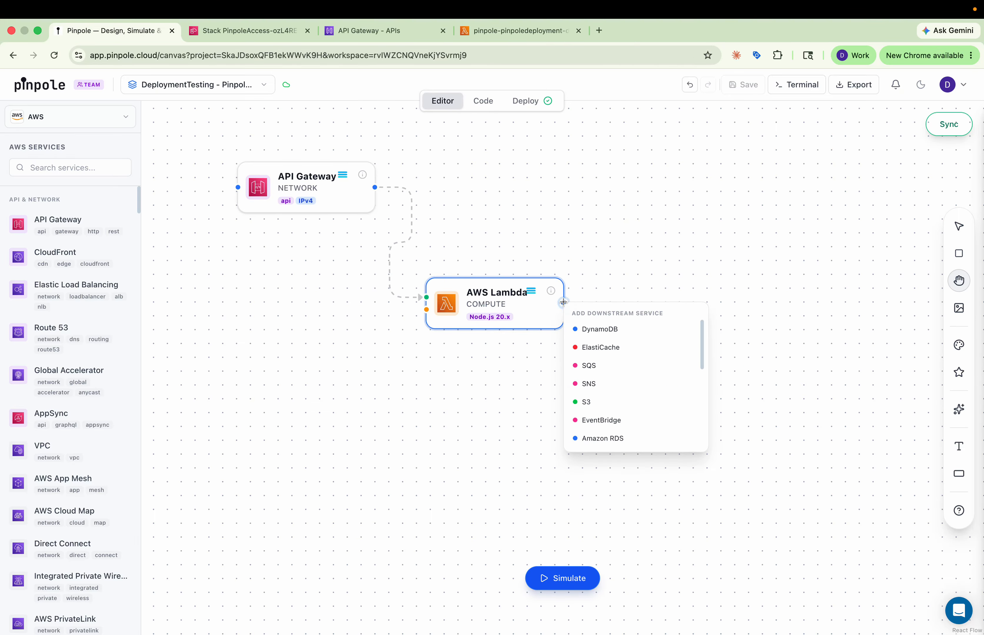
{"action": "left_click", "coordinate": [600, 361]}
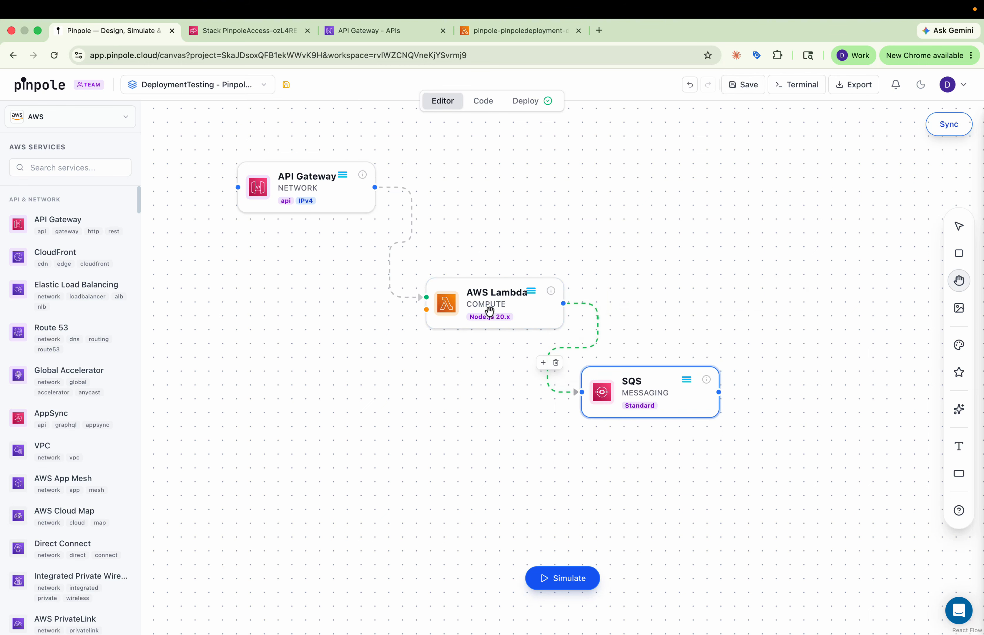
{"action": "left_click_drag", "start_coordinate": [489, 310], "coordinate": [310, 312]}
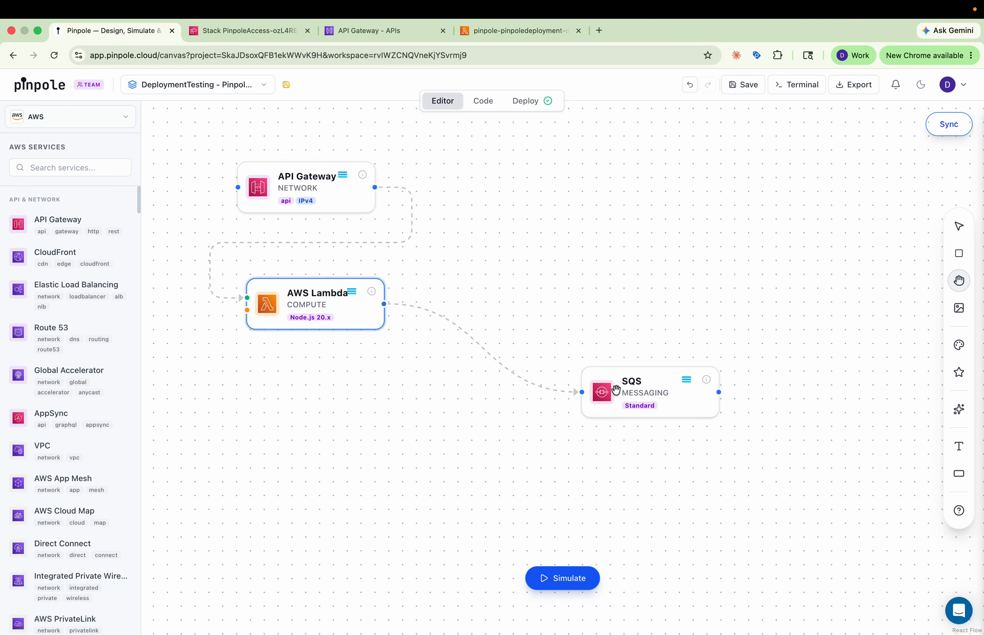
{"action": "left_click_drag", "start_coordinate": [616, 390], "coordinate": [503, 302]}
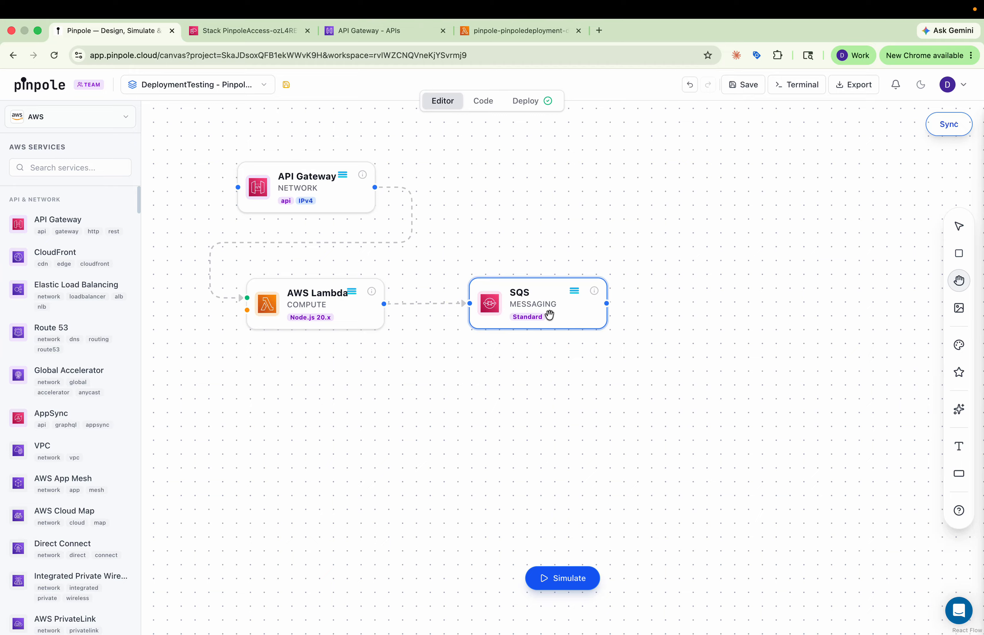
{"action": "mouse_move", "coordinate": [548, 315]}
{"action": "left_mouse_down"}
{"action": "mouse_move", "coordinate": [621, 314]}
{"action": "mouse_move", "coordinate": [557, 312]}
{"action": "left_mouse_up"}
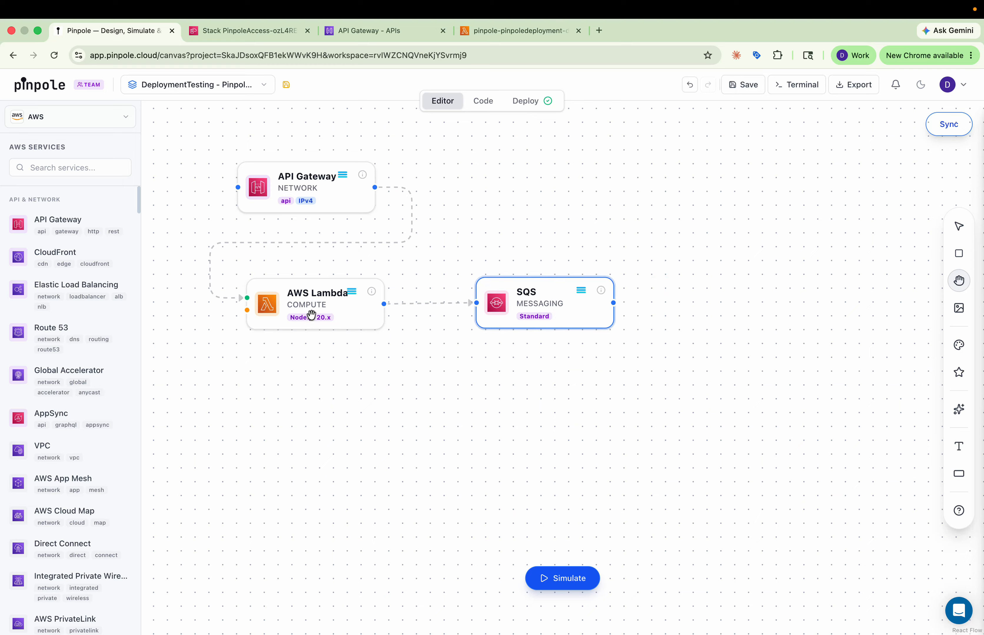
Step: Add an AWS Lambda node downstream of the SQS node and place it above and to the right of the queue
{"action": "left_click", "coordinate": [613, 304]}
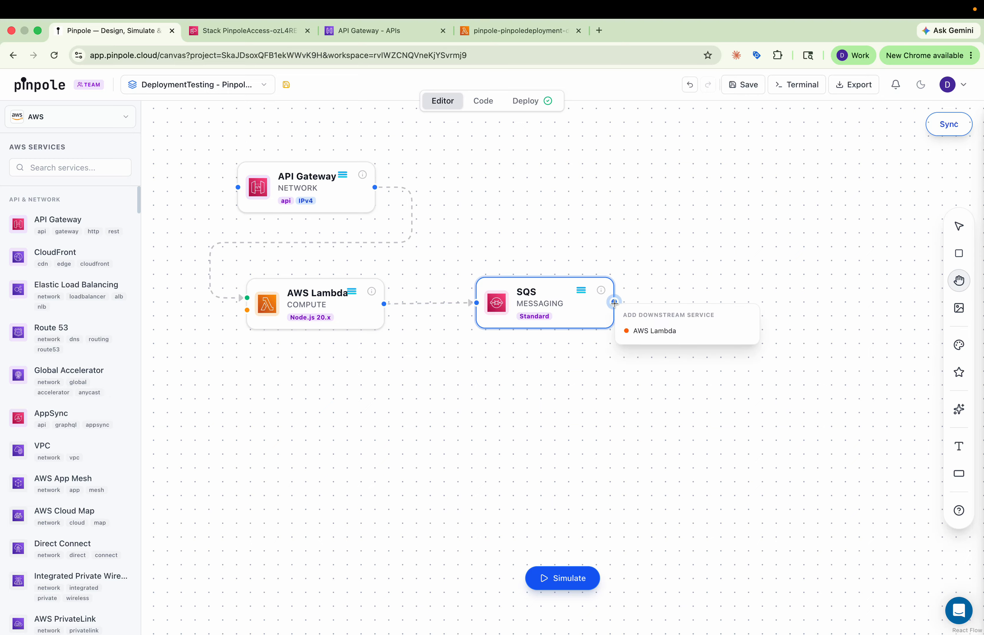
{"action": "left_click", "coordinate": [643, 333]}
{"action": "left_click_drag", "start_coordinate": [768, 310], "coordinate": [755, 174]}
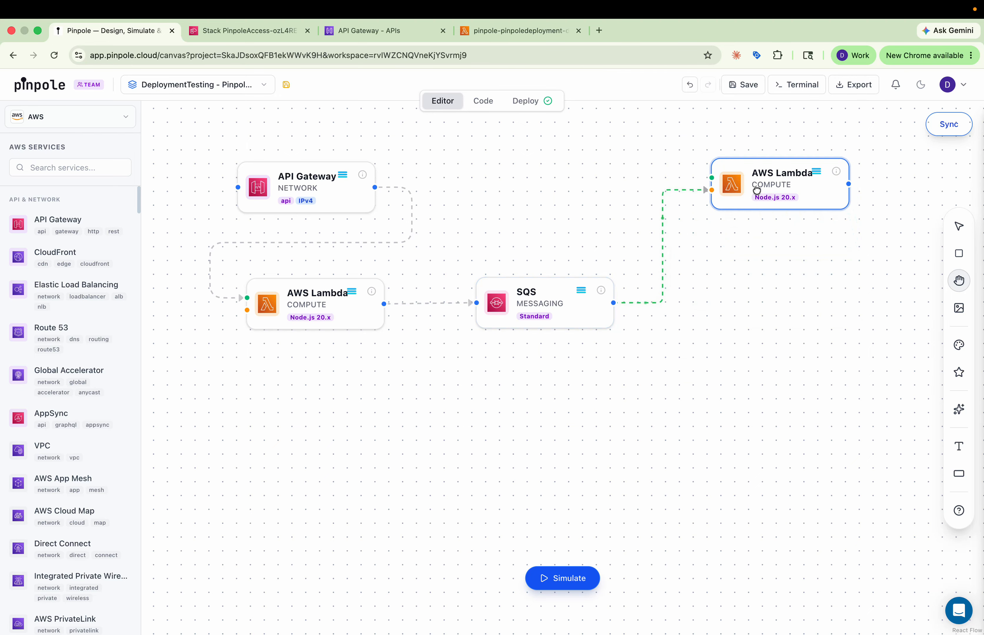
Step: Add an SNS node downstream of the first AWS Lambda node and place it below the SQS node
{"action": "left_click", "coordinate": [382, 303]}
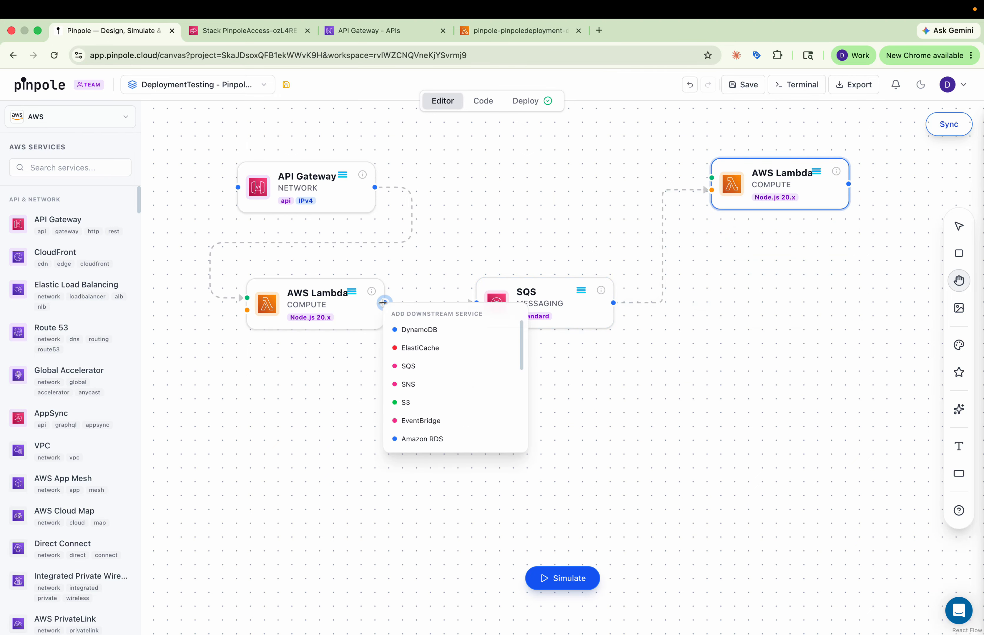
{"action": "left_click", "coordinate": [414, 383]}
{"action": "left_click_drag", "start_coordinate": [546, 316], "coordinate": [538, 405]}
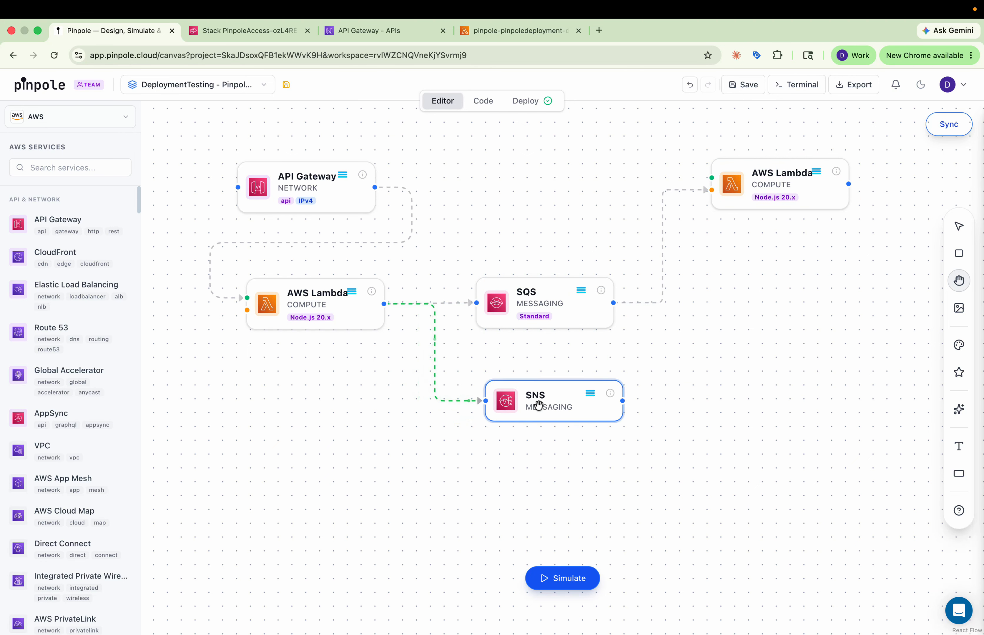
Step: Add three SQS nodes downstream of the SNS node and stack them vertically to its right
{"action": "left_click", "coordinate": [622, 401]}
{"action": "left_click", "coordinate": [658, 449]}
{"action": "left_click_drag", "start_coordinate": [779, 401], "coordinate": [750, 335]}
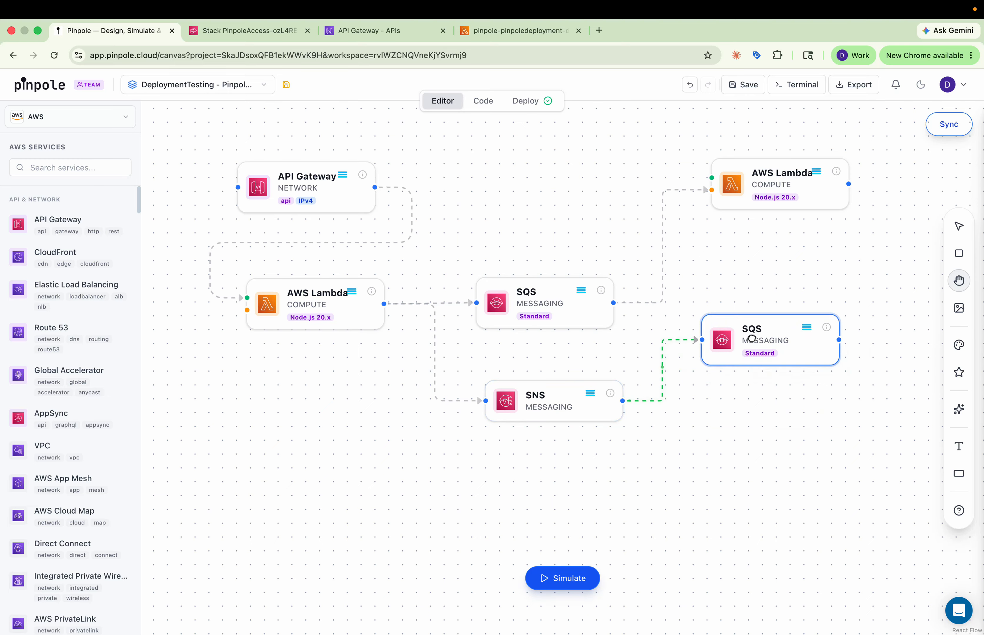
{"action": "left_click", "coordinate": [620, 400]}
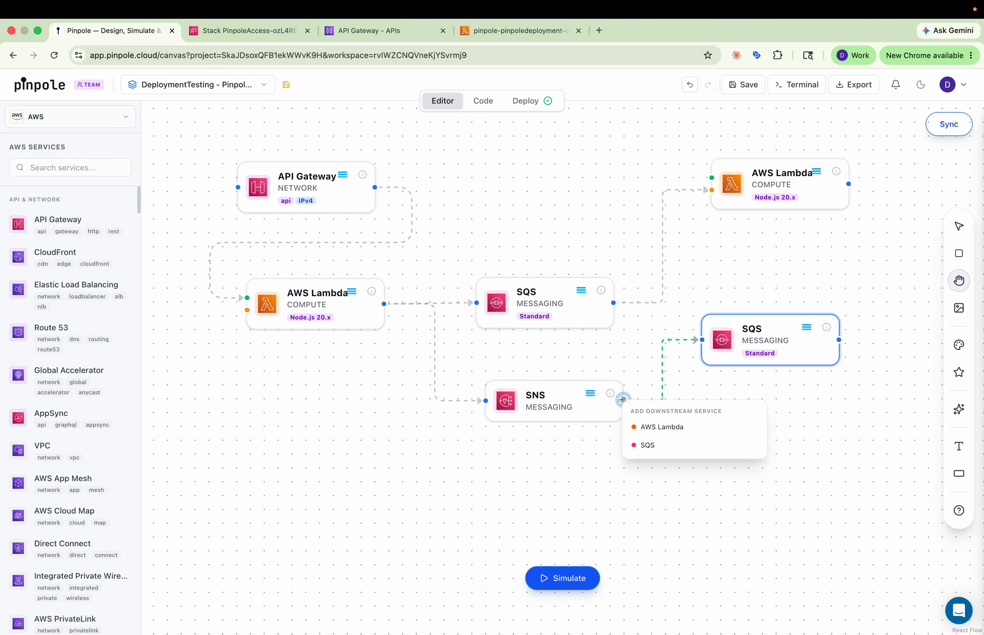
{"action": "left_click", "coordinate": [646, 446]}
{"action": "left_click_drag", "start_coordinate": [779, 408], "coordinate": [740, 471]}
{"action": "left_click", "coordinate": [622, 400]}
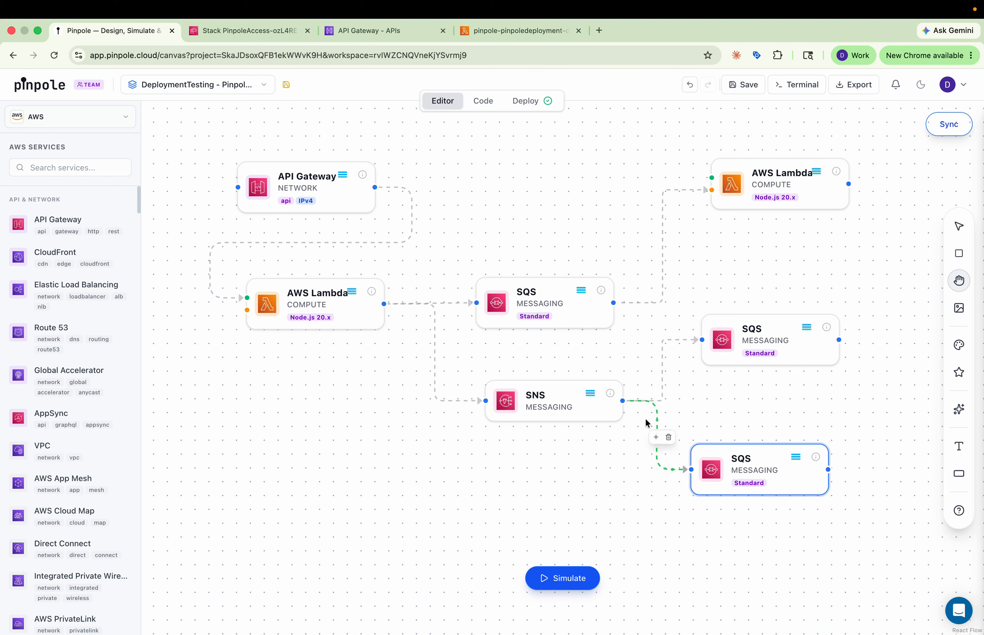
{"action": "left_click", "coordinate": [657, 446]}
{"action": "left_click_drag", "start_coordinate": [790, 417], "coordinate": [757, 573]}
Step: Add an AWS Lambda node downstream of each of the three SNS-fed SQS nodes and sync the design to AWS
{"action": "left_click_drag", "start_coordinate": [879, 407], "coordinate": [750, 372]}
{"action": "left_click_drag", "start_coordinate": [708, 303], "coordinate": [716, 302]}
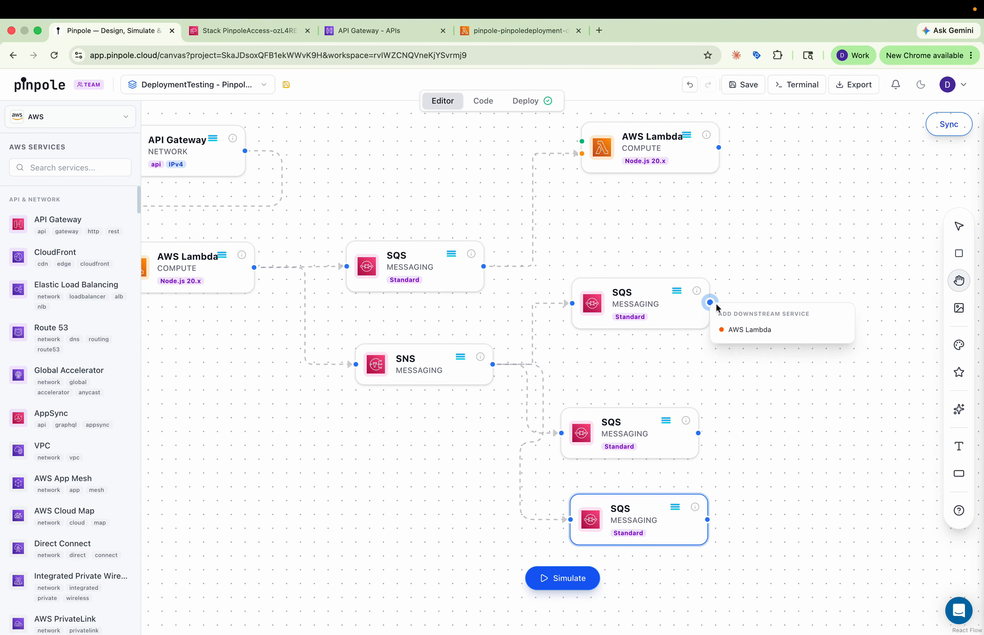
{"action": "left_click", "coordinate": [740, 330]}
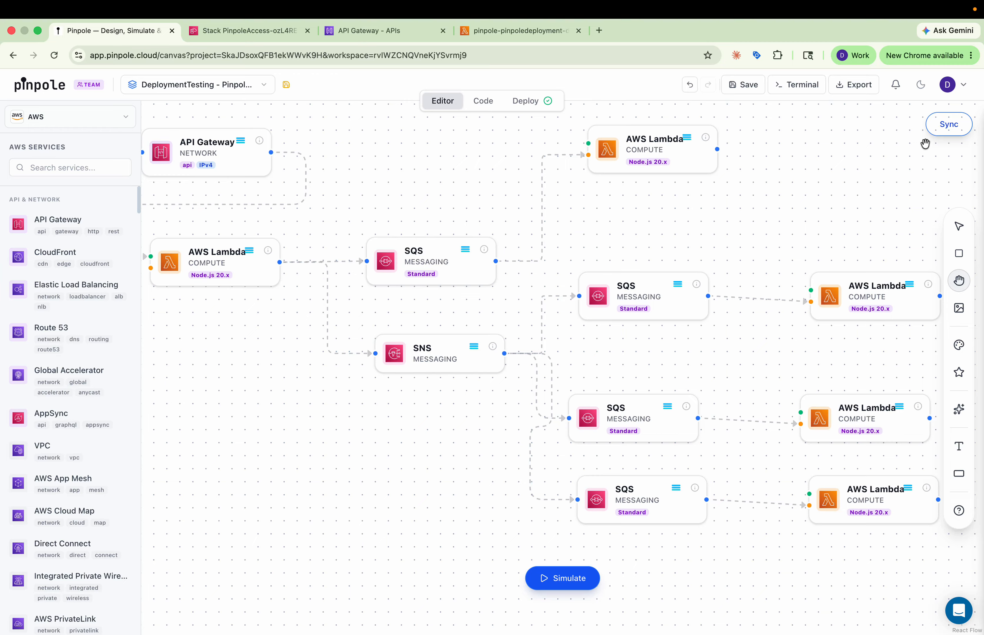
{"action": "left_click", "coordinate": [943, 127]}
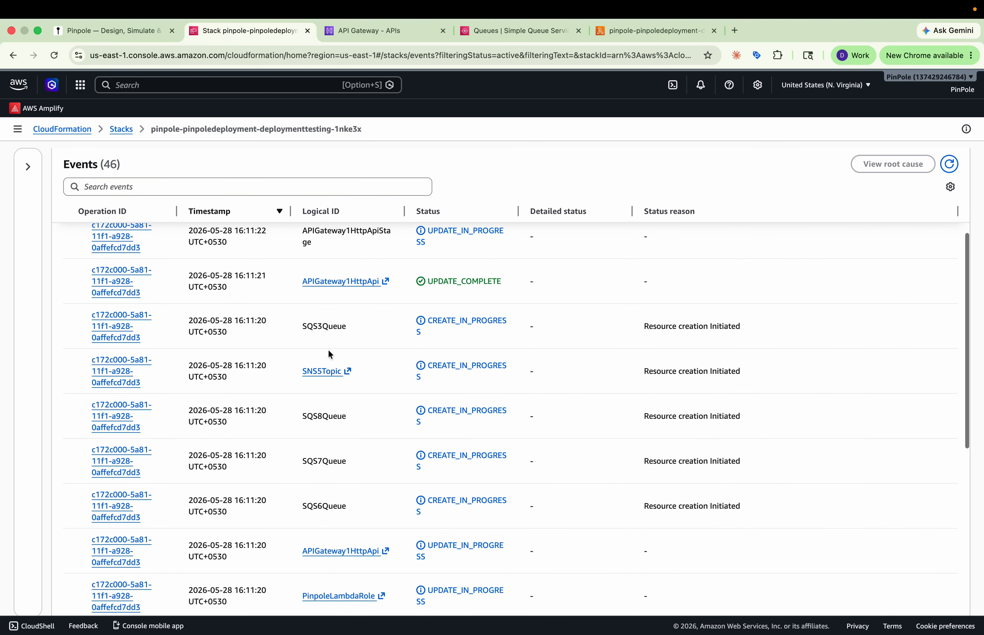
Step: Examine the queue and topic creation events of the pinpole-pinpoledeployment-deploymenttesting-1nke3x stack in CloudFormation
{"action": "scroll", "coordinate": [349, 380], "scroll_direction": "down", "scroll_amount": 2}
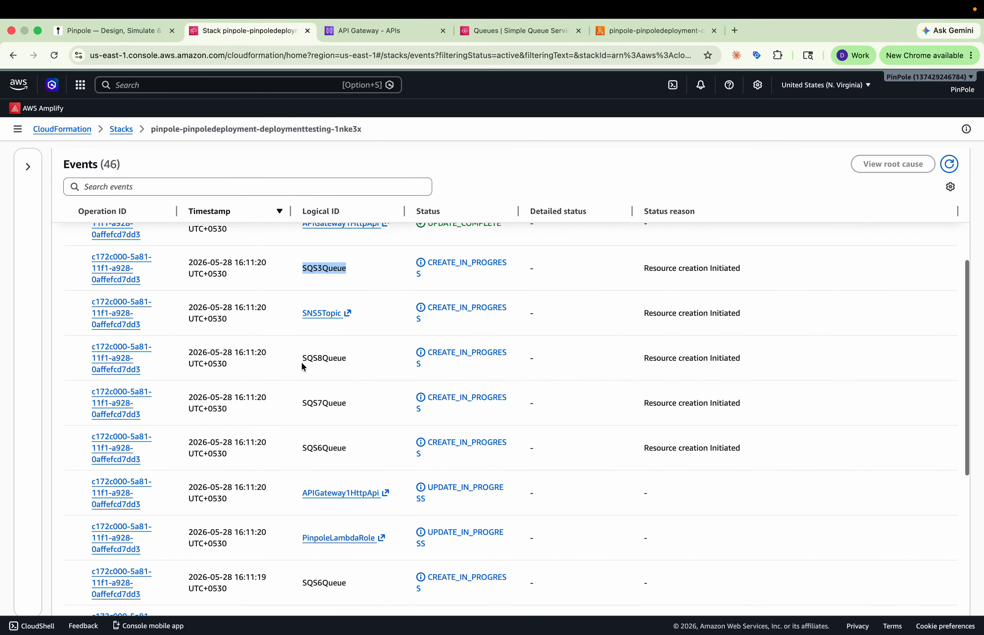
{"action": "double_click", "coordinate": [300, 360]}
{"action": "left_click", "coordinate": [328, 349]}
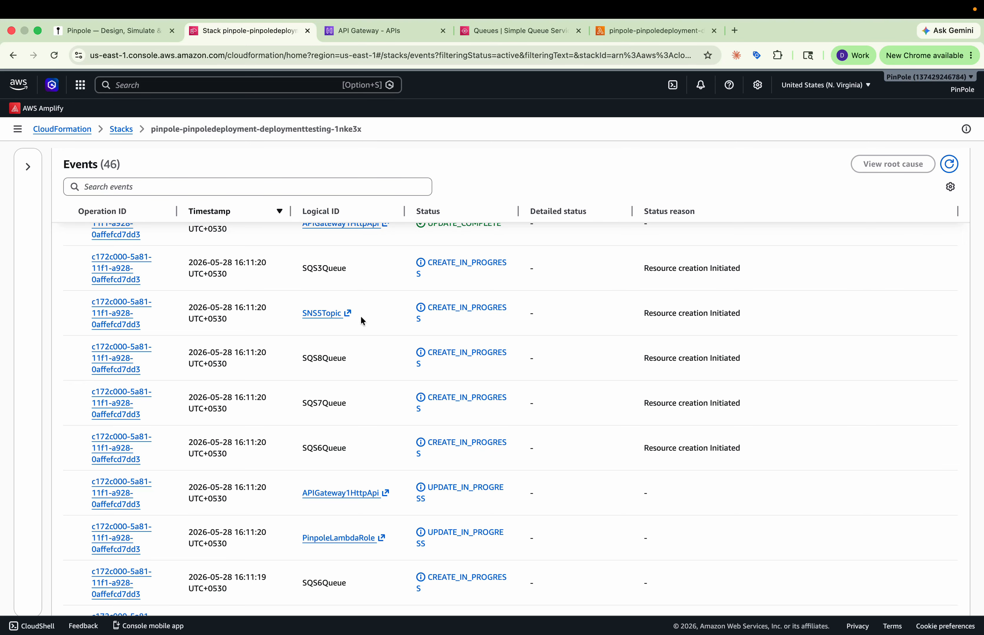
Step: Switch to the Pinpole canvas and review the complete architecture from API Gateway to the downstream Lambda nodes
{"action": "left_click", "coordinate": [147, 33]}
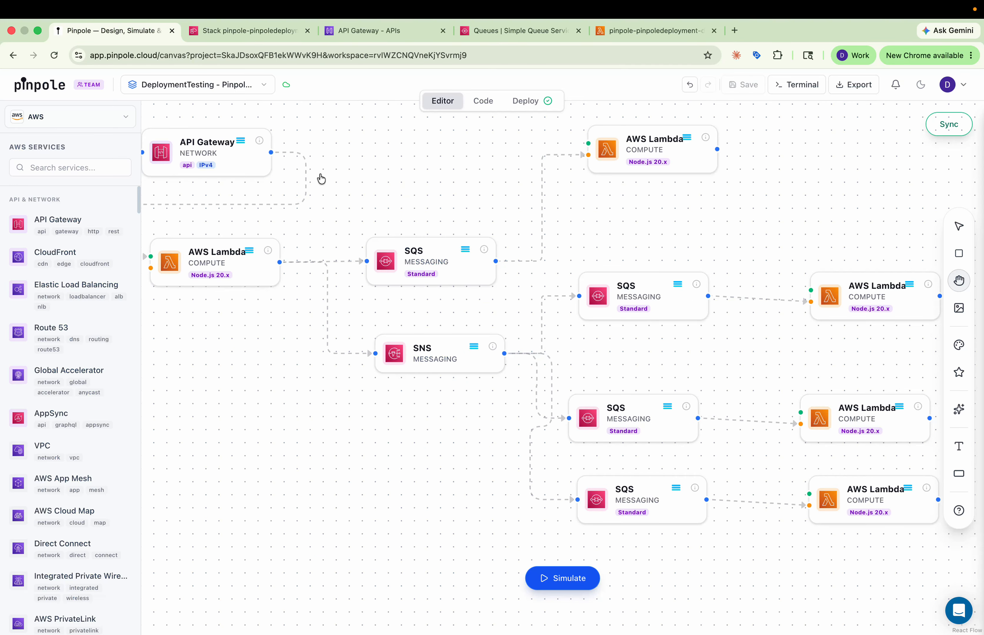
{"action": "scroll", "coordinate": [336, 417], "scroll_direction": "up", "scroll_amount": 2}
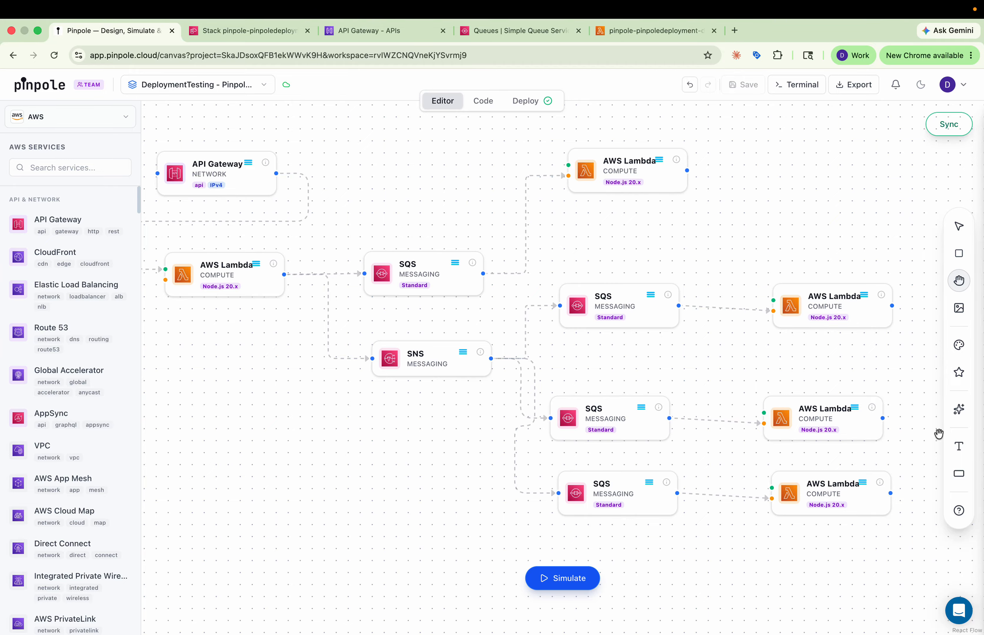
{"action": "left_click_drag", "start_coordinate": [271, 522], "coordinate": [437, 523]}
{"action": "left_click_drag", "start_coordinate": [468, 489], "coordinate": [339, 490]}
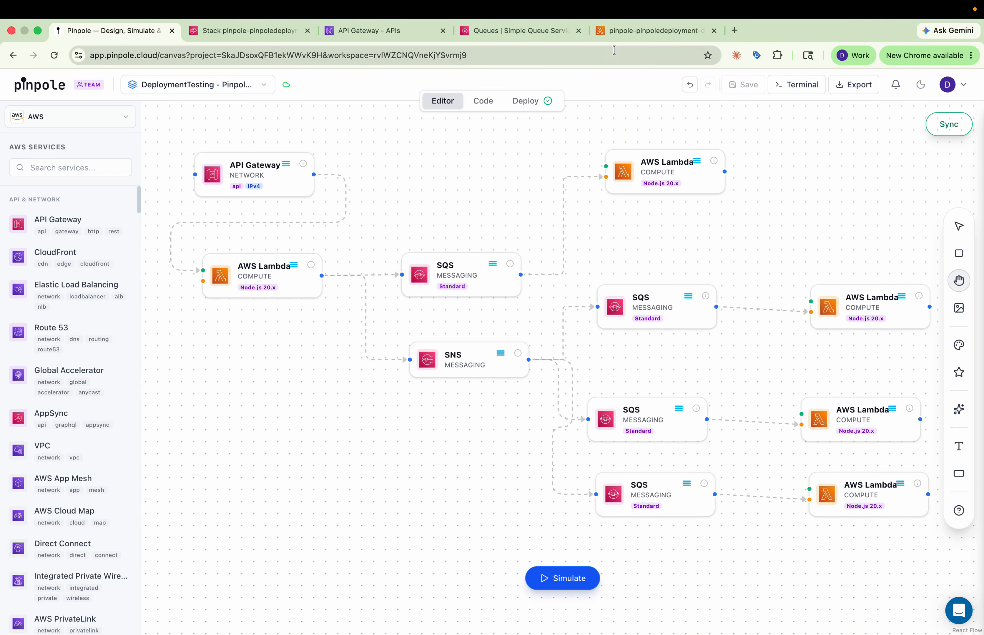
Step: Switch to the Amazon SQS console and refresh the queues list to check for the deployed queues
{"action": "left_click", "coordinate": [548, 36]}
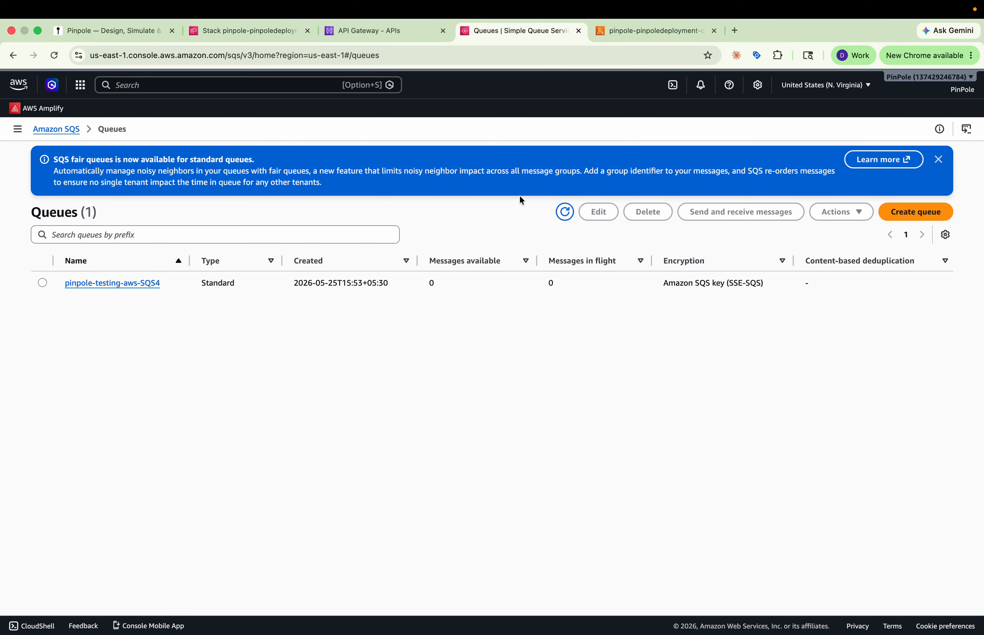
{"action": "left_click", "coordinate": [564, 213]}
{"action": "left_click", "coordinate": [565, 212]}
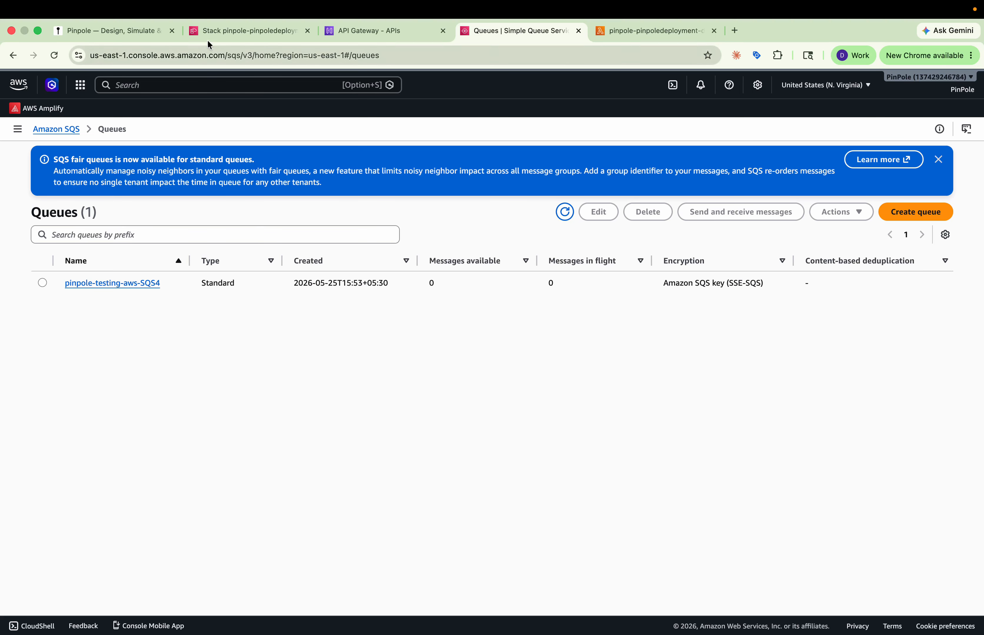
Step: Switch to the CloudFormation deployment stack and refresh its events
{"action": "left_click", "coordinate": [217, 35]}
{"action": "scroll", "coordinate": [328, 302], "scroll_direction": "up", "scroll_amount": 6}
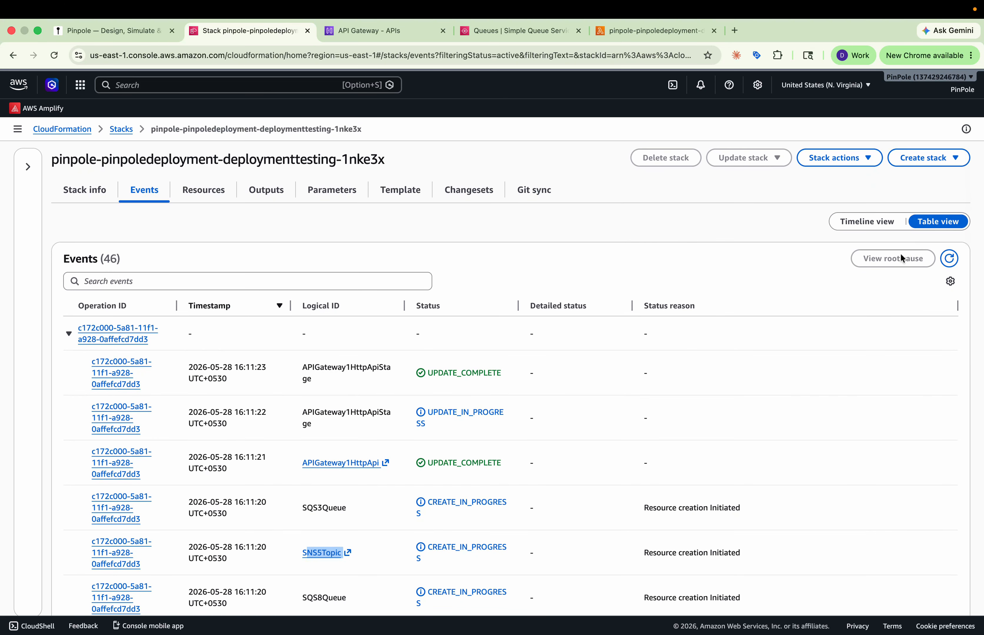
{"action": "left_click", "coordinate": [949, 259]}
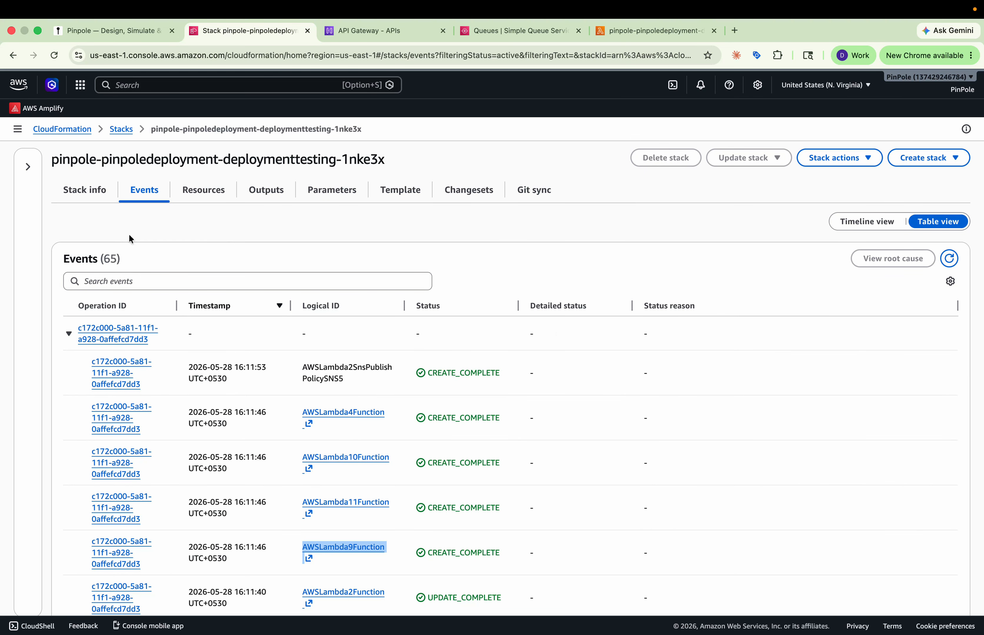
Step: Expand and refresh the stacks list, select the pinpoledeployment-deploymenttesting stack, and reload its events to check the update progress
{"action": "left_click", "coordinate": [28, 166]}
{"action": "left_click", "coordinate": [229, 165]}
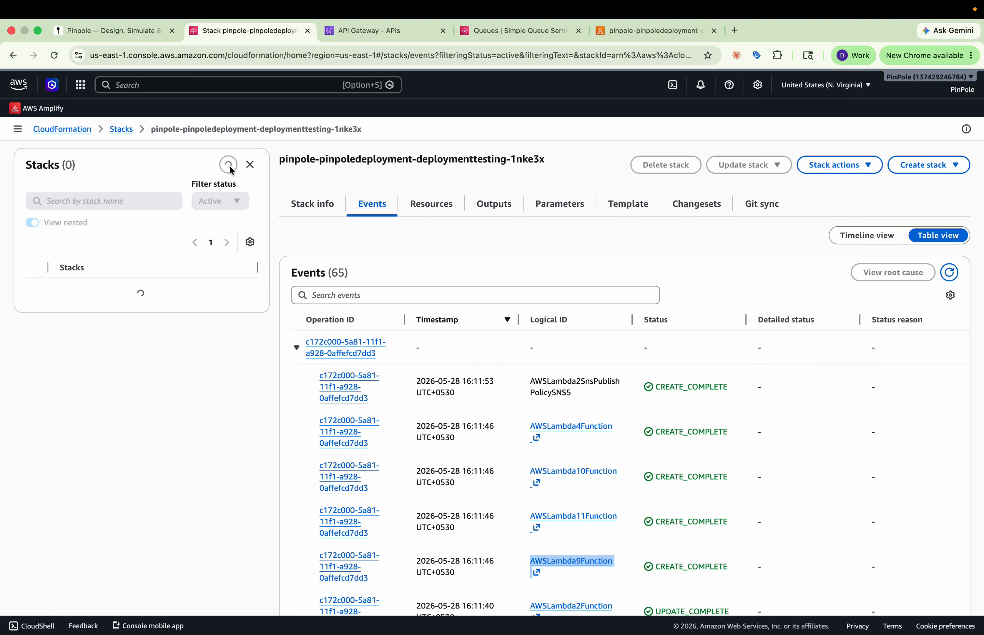
{"action": "left_click", "coordinate": [208, 300]}
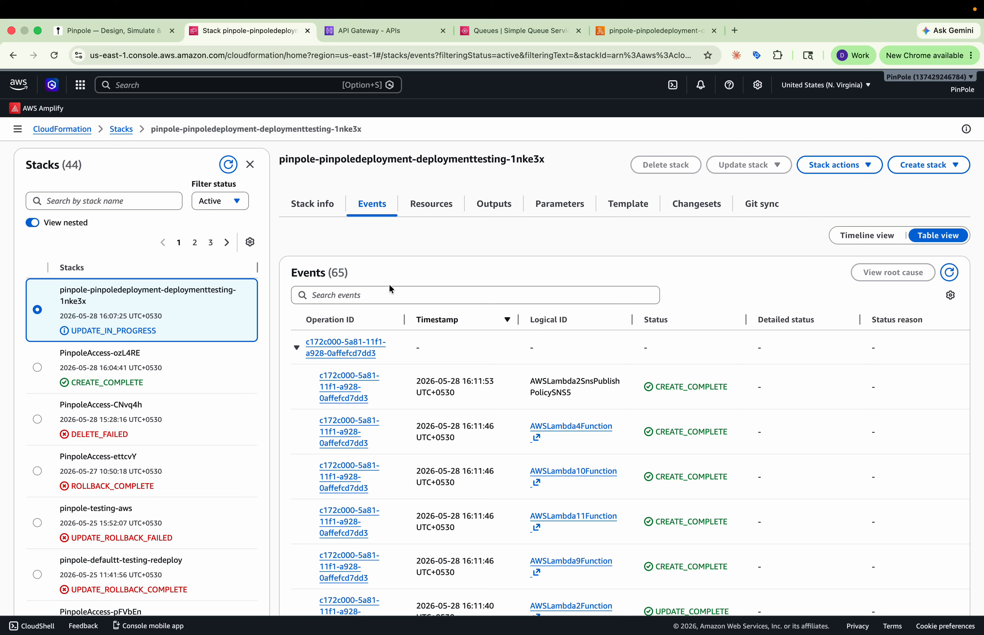
{"action": "left_click", "coordinate": [949, 273]}
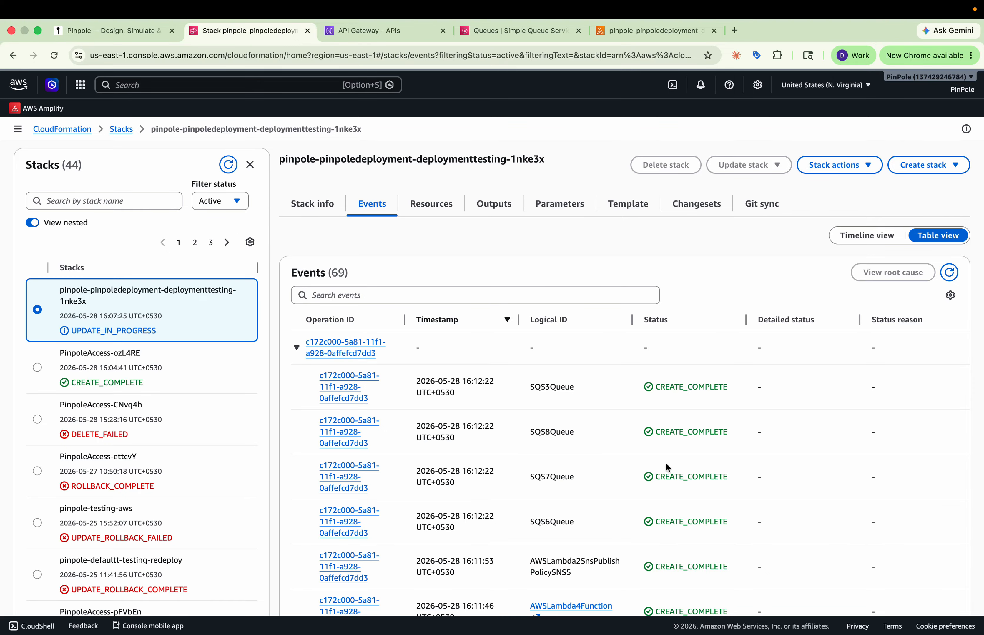
Step: Go back to the Amazon SQS queues list and refresh it to verify the newly deployed queues
{"action": "left_click", "coordinate": [405, 31]}
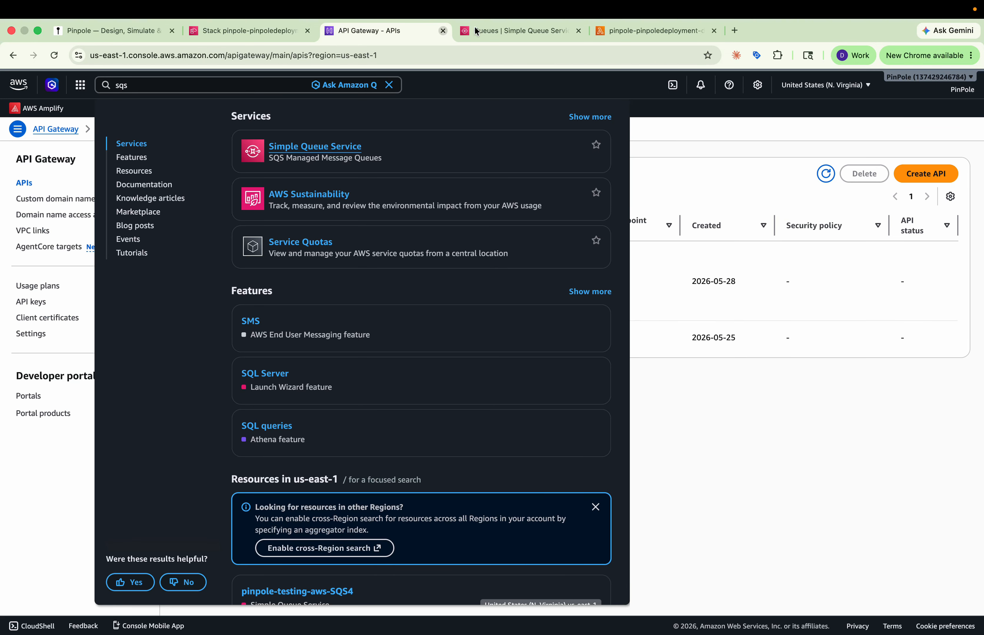
{"action": "left_click", "coordinate": [491, 27]}
{"action": "left_click", "coordinate": [564, 207]}
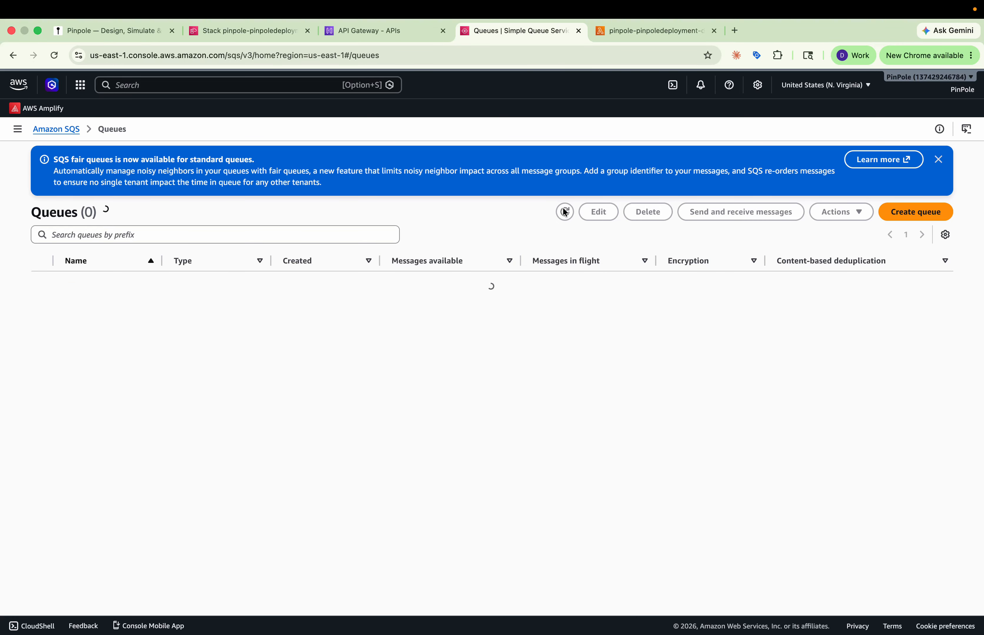
{"action": "double_click", "coordinate": [335, 265]}
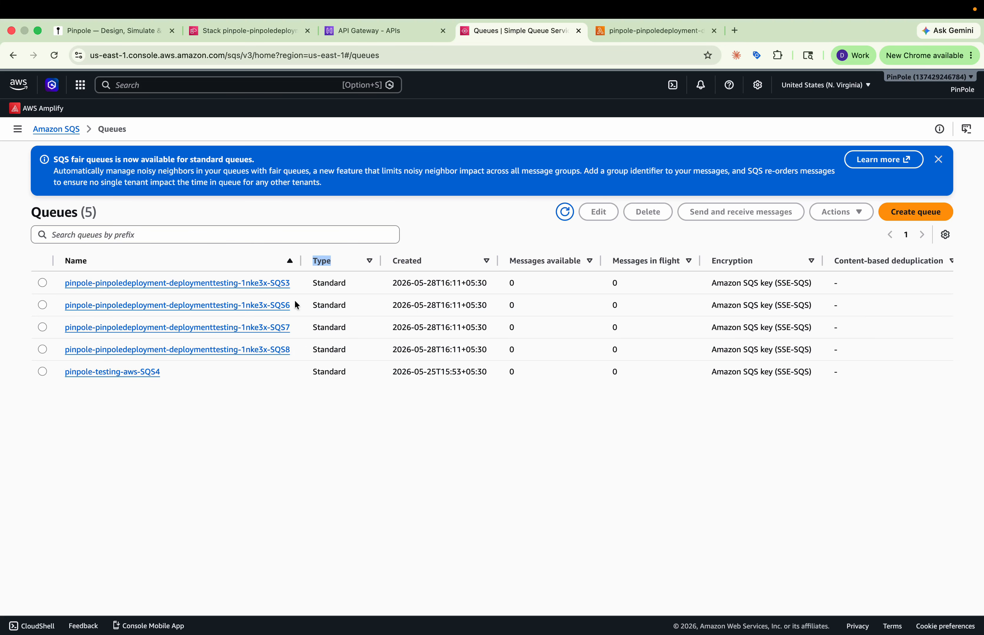
Step: Search the AWS console for the SNS service and open its dashboard in a new browser tab
{"action": "left_click", "coordinate": [246, 85]}
{"action": "type", "text": "sn"}
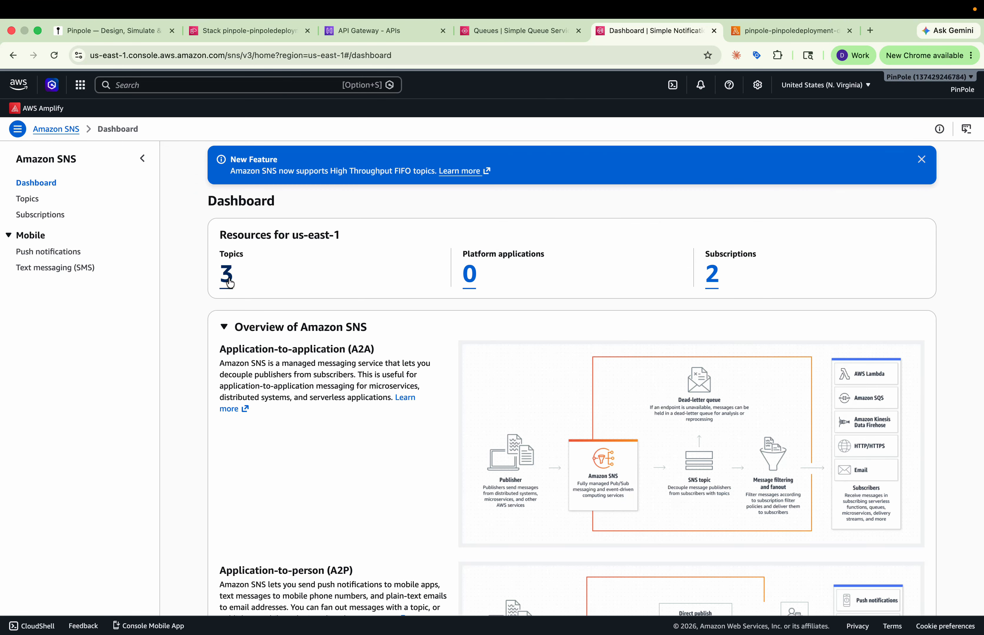
Step: Open the SNS topics list and compare it with the deployed queues in the SQS queues list
{"action": "left_click", "coordinate": [228, 277]}
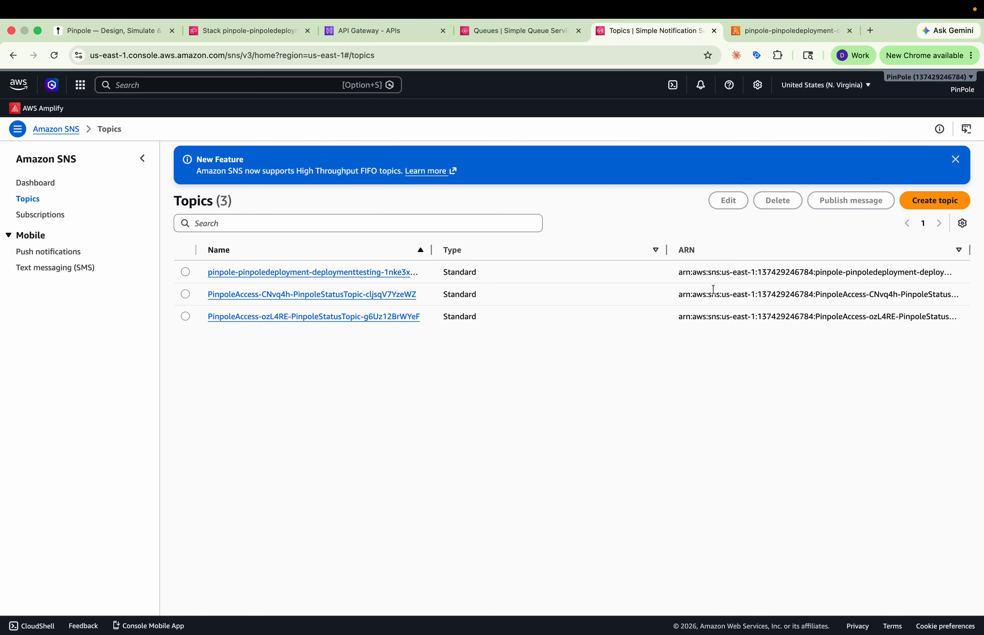
{"action": "left_click", "coordinate": [524, 32]}
{"action": "left_click", "coordinate": [677, 333]}
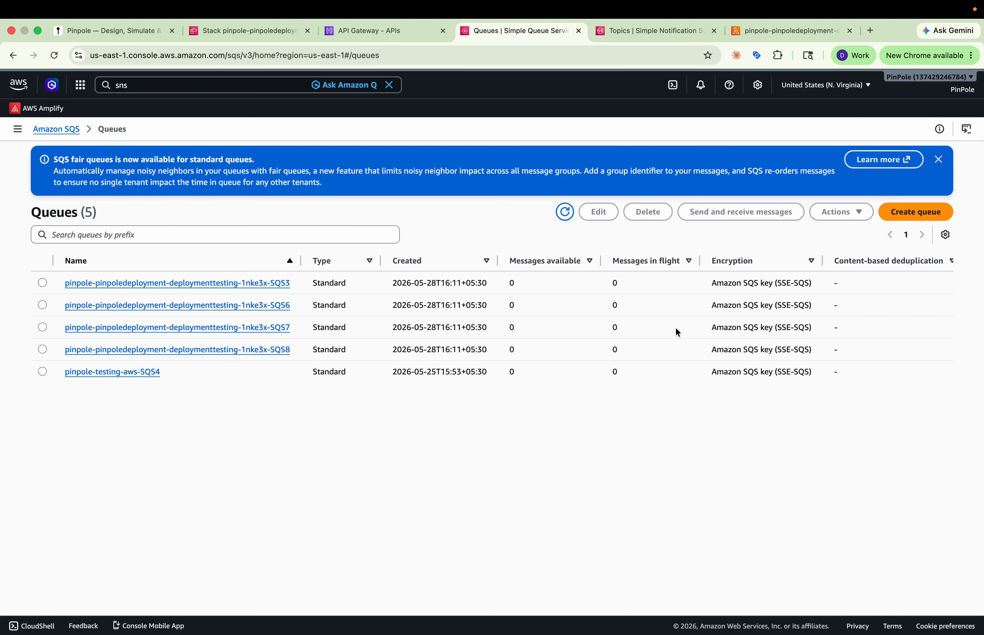
{"action": "left_click_drag", "start_coordinate": [301, 287], "coordinate": [242, 285]}
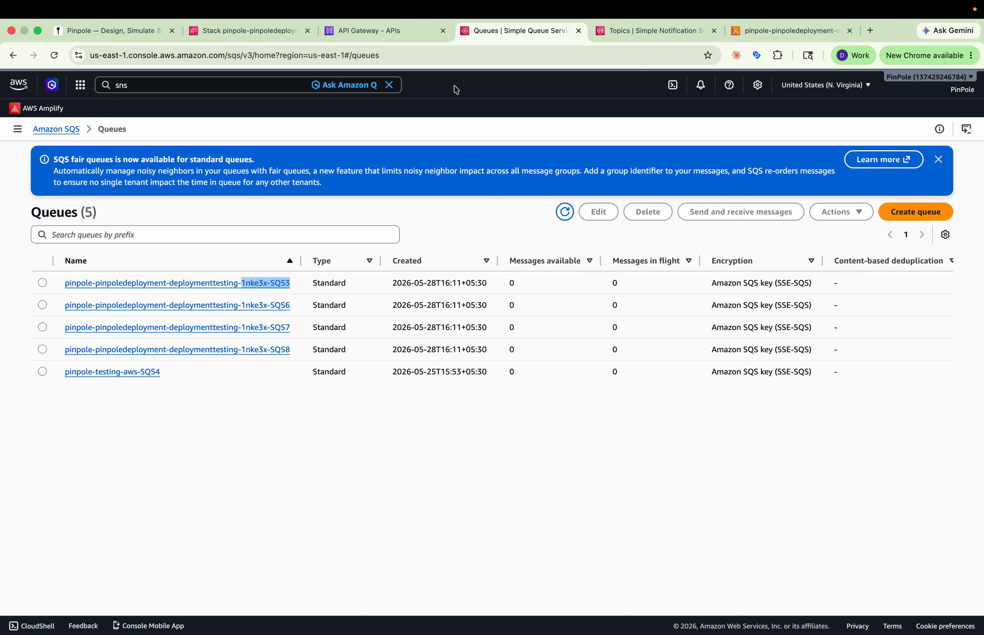
{"action": "left_click", "coordinate": [616, 31]}
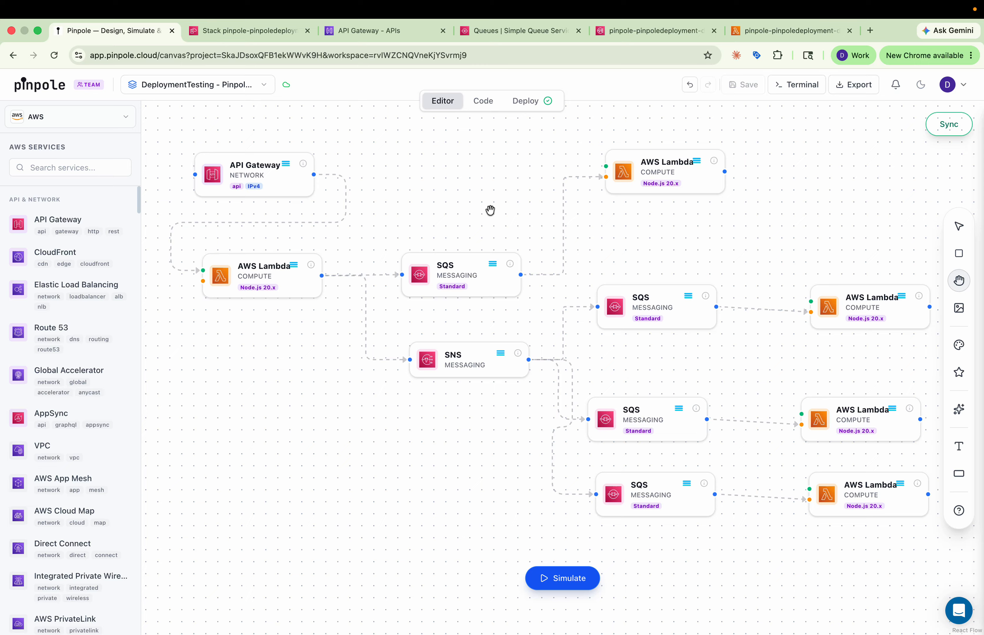
Step: In the Pinpole canvas, set the memory of the Lambda fed by the upper SQS queue to 1024 MB and apply it to the cloud
{"action": "left_click_drag", "start_coordinate": [491, 211], "coordinate": [456, 202]}
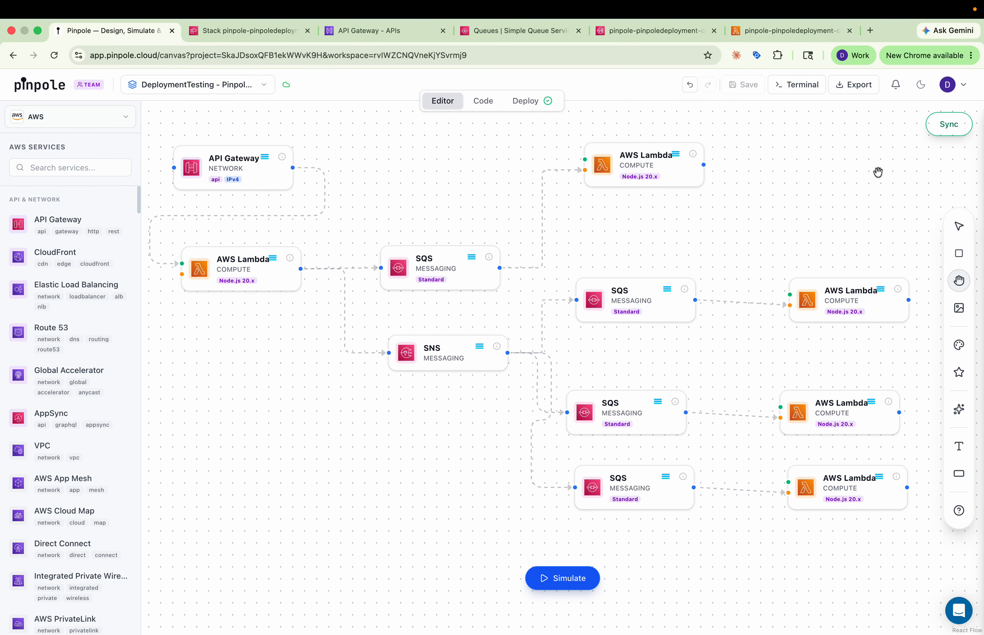
{"action": "double_click", "coordinate": [678, 165]}
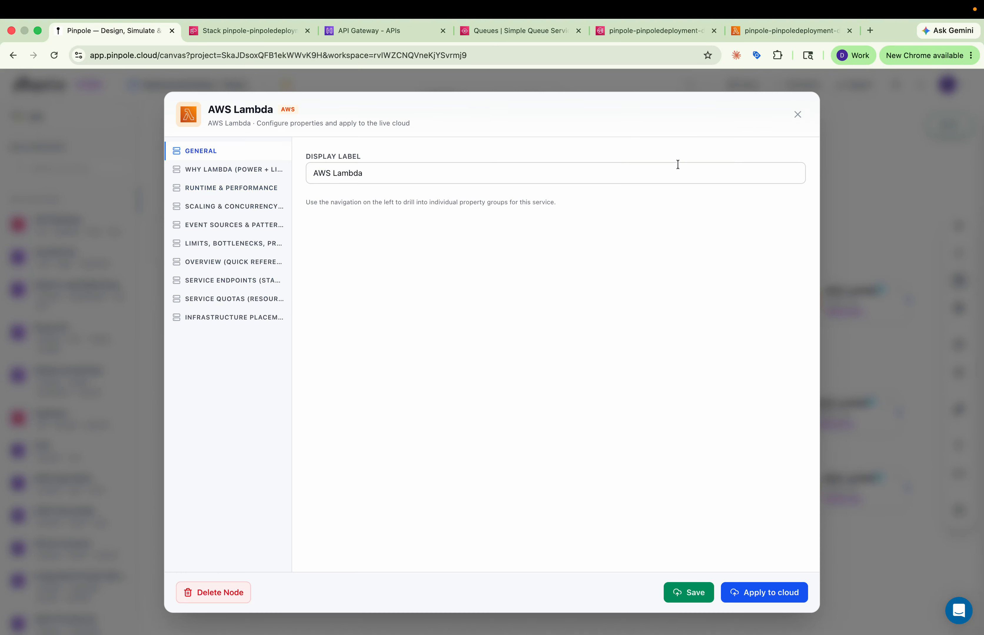
{"action": "left_click", "coordinate": [239, 170]}
{"action": "left_click", "coordinate": [234, 190]}
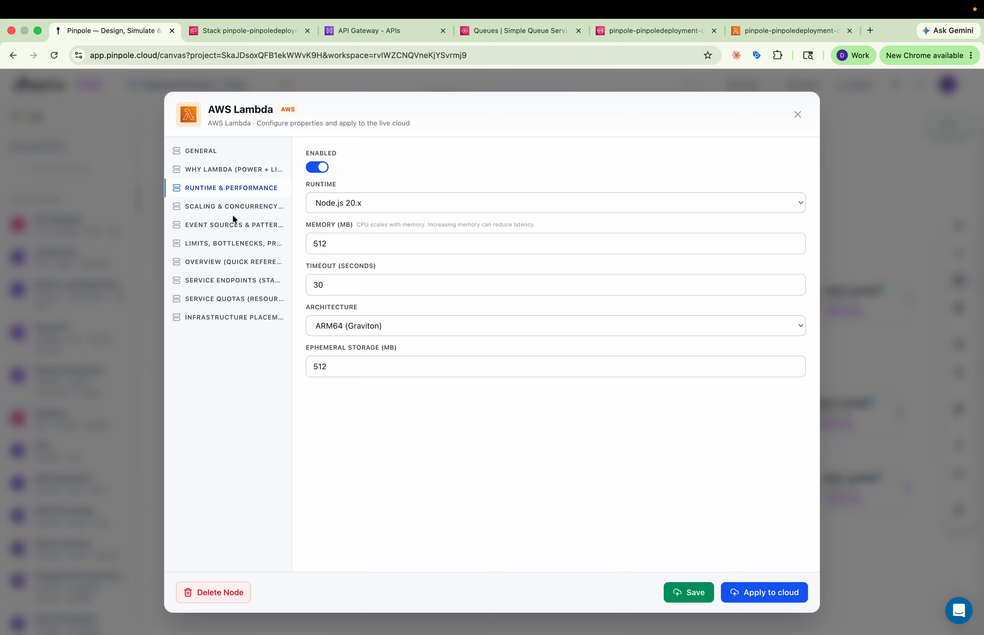
{"action": "left_click", "coordinate": [366, 246]}
{"action": "key", "text": "super+a"}
{"action": "type", "text": "1"}
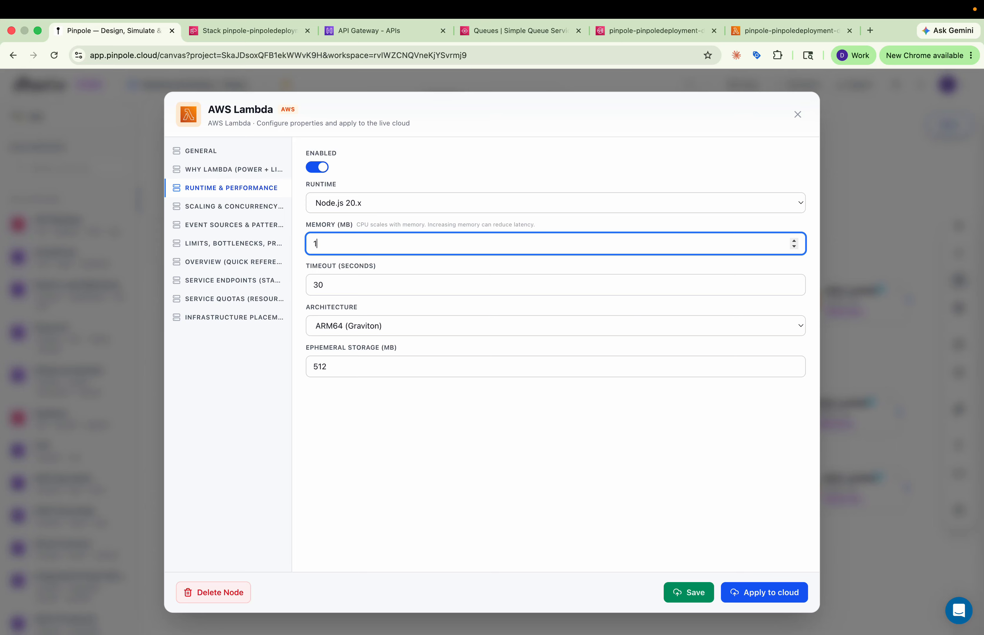
{"action": "type", "text": "024"}
{"action": "left_click", "coordinate": [755, 593]}
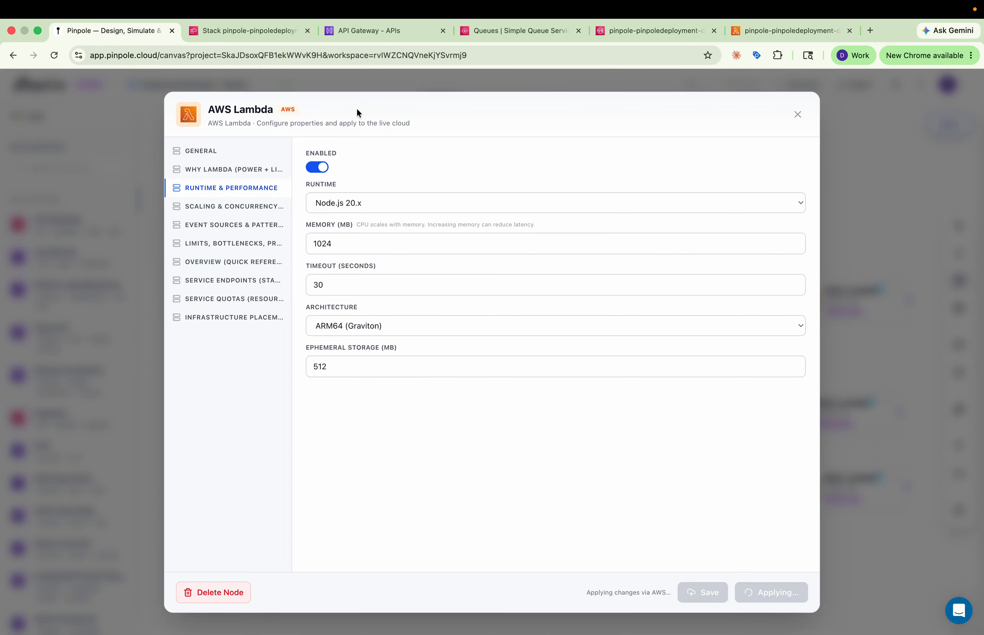
Step: Switch to the AWS Lambda console, open the functions list and refresh it to check the last modified times
{"action": "left_click", "coordinate": [787, 25]}
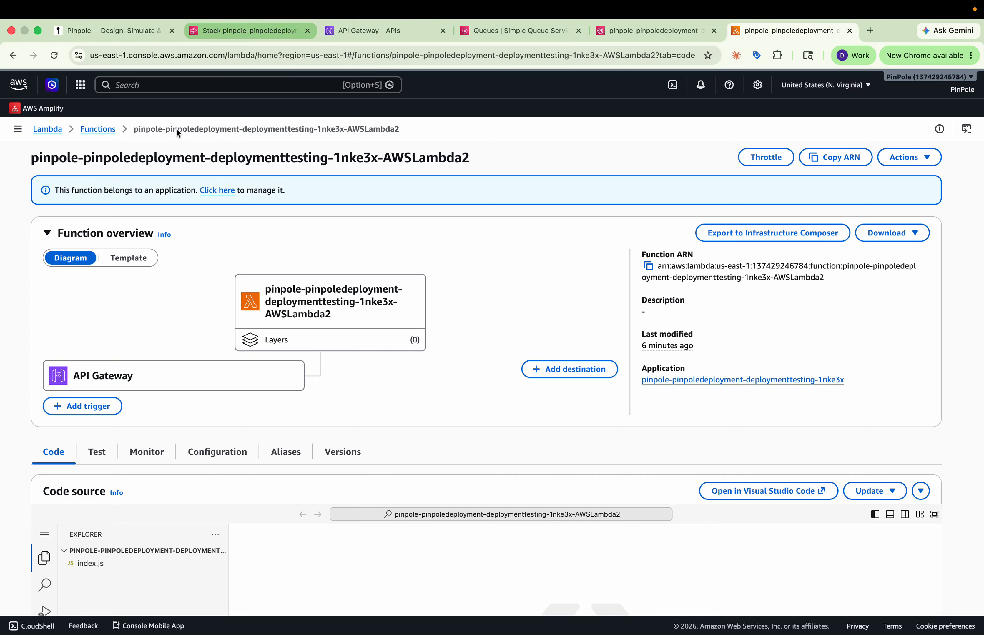
{"action": "left_click", "coordinate": [108, 129]}
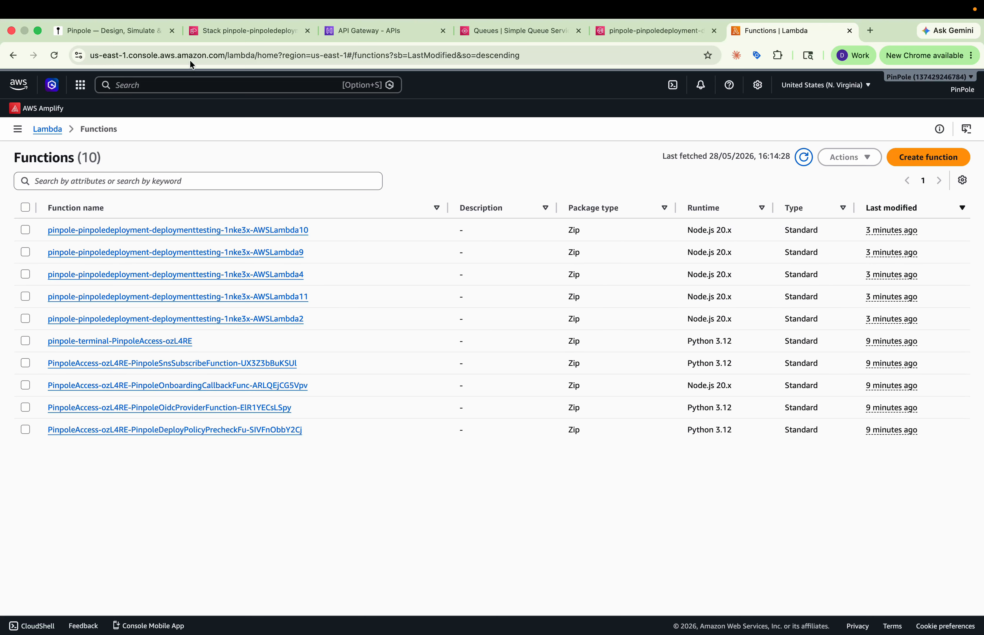
{"action": "left_click", "coordinate": [139, 31]}
{"action": "key", "text": "super+9"}
{"action": "left_click", "coordinate": [804, 159]}
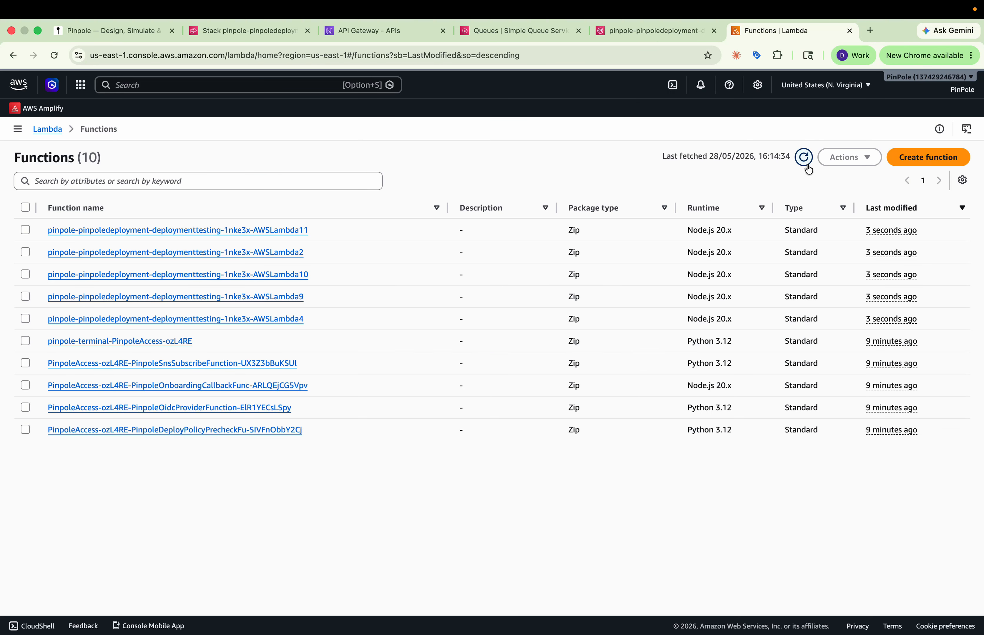
{"action": "left_click", "coordinate": [884, 214]}
{"action": "left_click", "coordinate": [883, 213]}
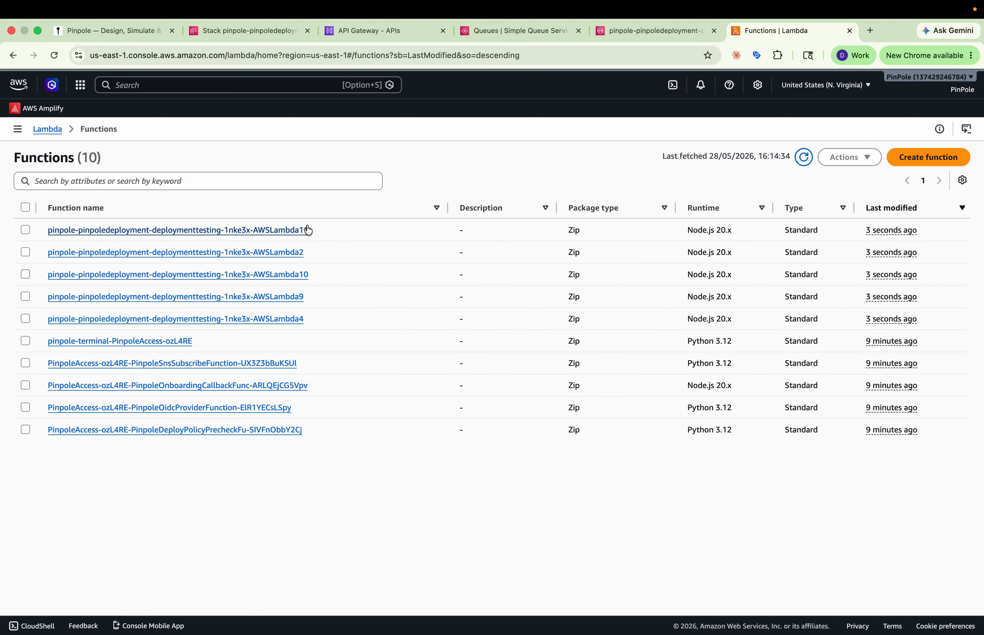
Step: Open the AWSLambda4 function in a new browser tab and check the memory in its general configuration
{"action": "left_click", "coordinate": [289, 322], "text": "super"}
{"action": "left_click", "coordinate": [694, 32]}
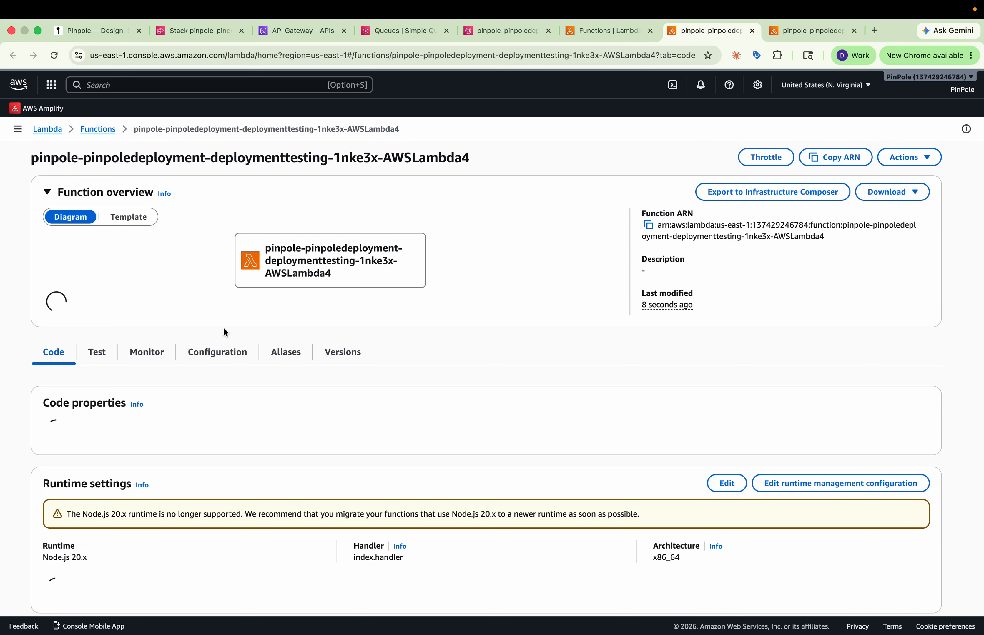
{"action": "left_click", "coordinate": [215, 291]}
{"action": "scroll", "coordinate": [463, 445], "scroll_direction": "down", "scroll_amount": 2}
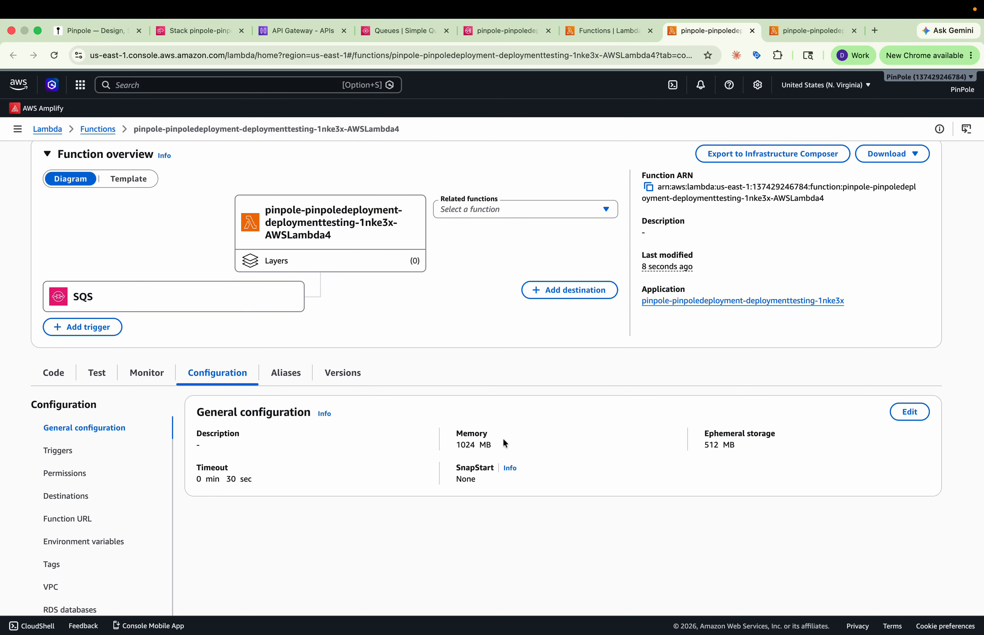
{"action": "scroll", "coordinate": [482, 361], "scroll_direction": "up", "scroll_amount": 2}
{"action": "scroll", "coordinate": [226, 322], "scroll_direction": "down", "scroll_amount": 2}
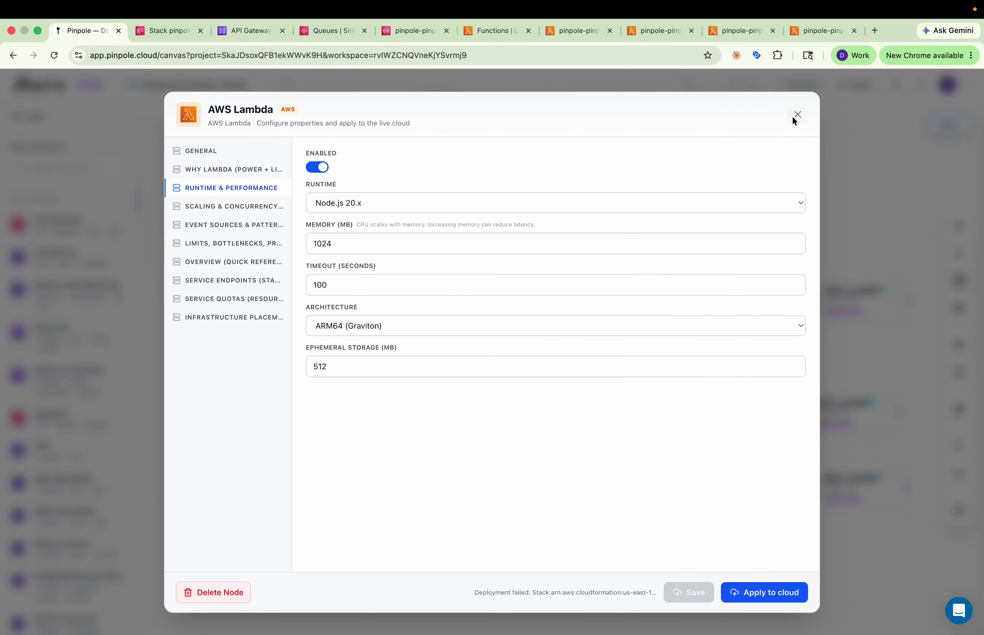
Step: Close Pinpole's Lambda settings, delete all resources from the canvas, and sync it with deletion of the entire stack
{"action": "left_click", "coordinate": [796, 115]}
{"action": "left_click_drag", "start_coordinate": [353, 417], "coordinate": [402, 430]}
{"action": "key", "text": "super+a"}
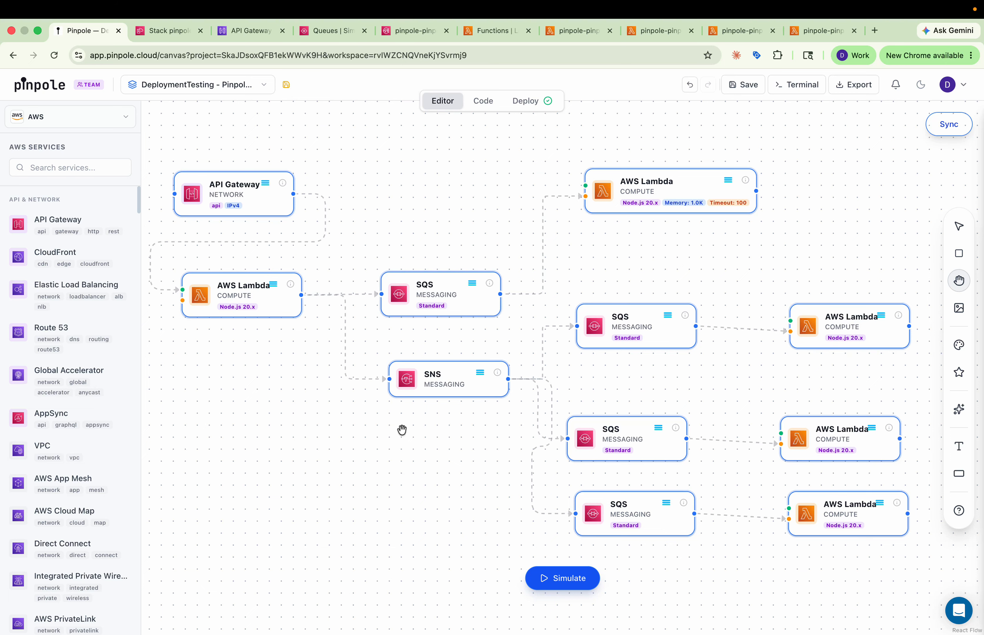
{"action": "key", "text": "BackSpace"}
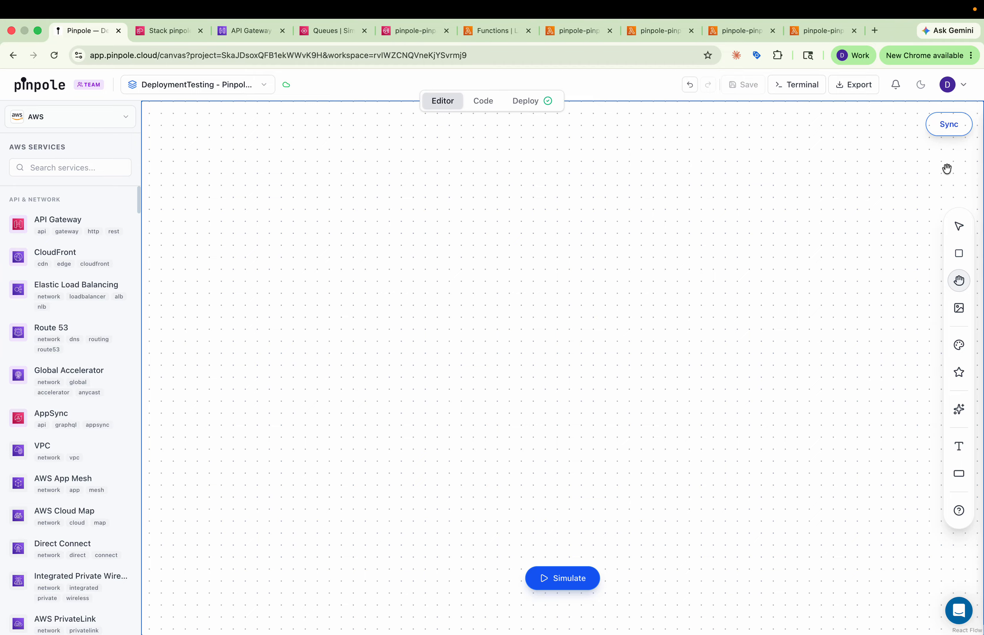
{"action": "left_click", "coordinate": [949, 125]}
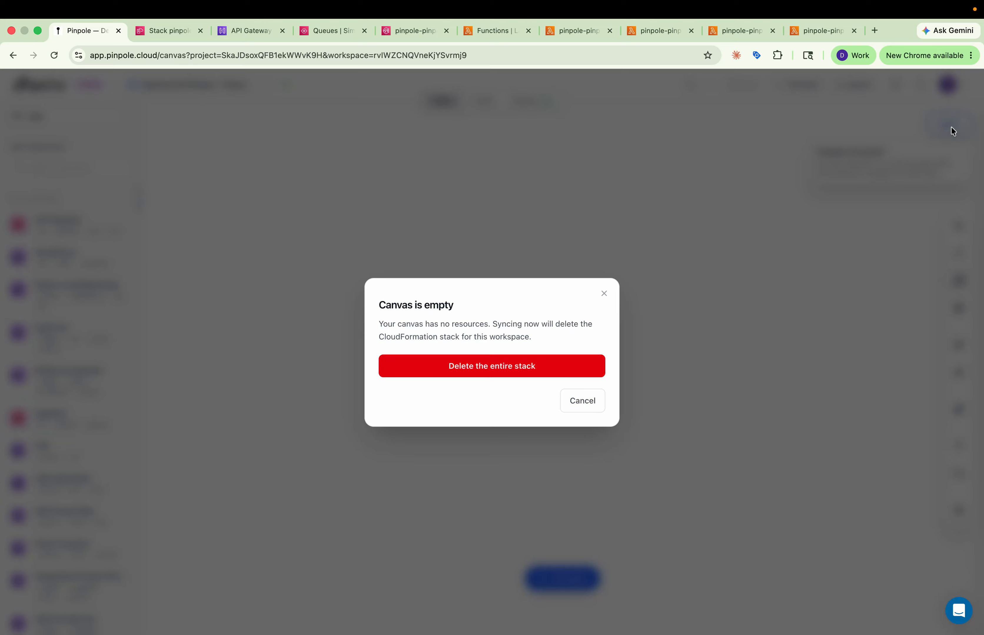
{"action": "left_click", "coordinate": [433, 368]}
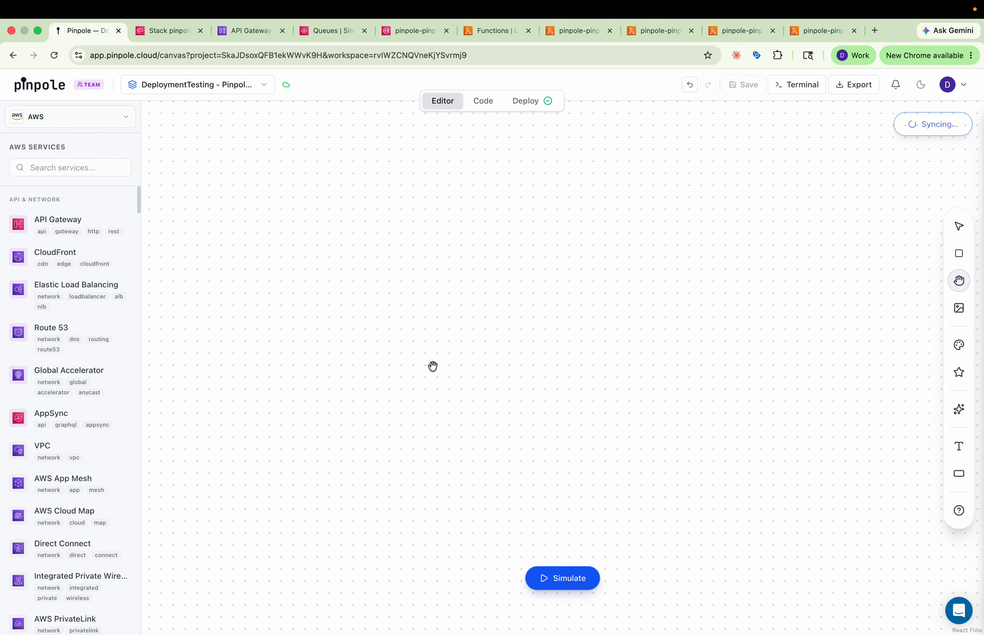
Step: Switch to CloudFormation, refresh the stacks list, and review the deletion events of the pinpoledeployment-deploymenttesting stack
{"action": "left_click", "coordinate": [182, 39]}
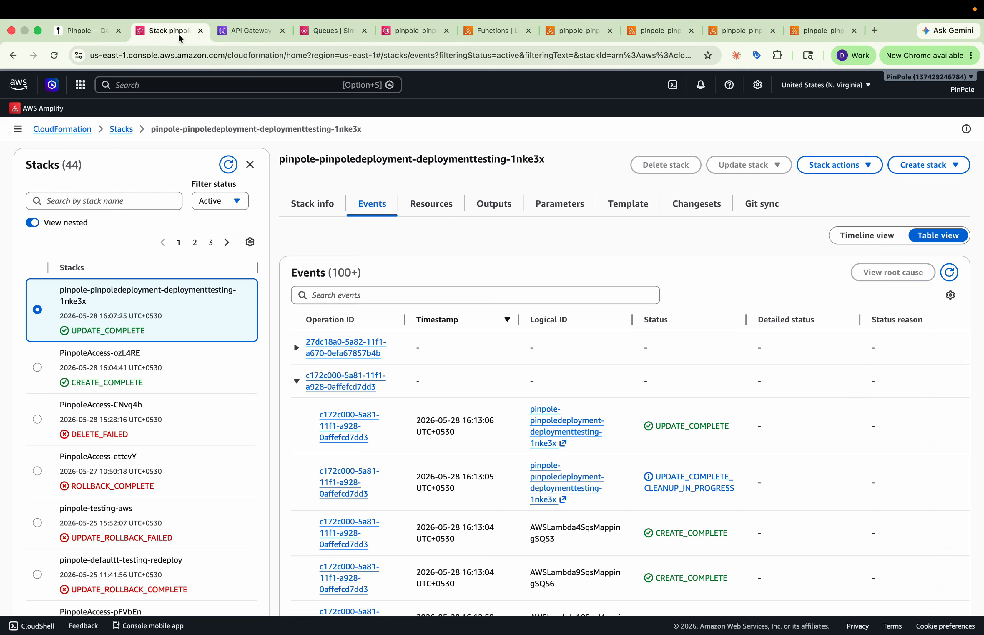
{"action": "left_click", "coordinate": [227, 167]}
{"action": "left_click", "coordinate": [228, 165]}
{"action": "left_click", "coordinate": [194, 359]}
{"action": "left_click", "coordinate": [204, 314]}
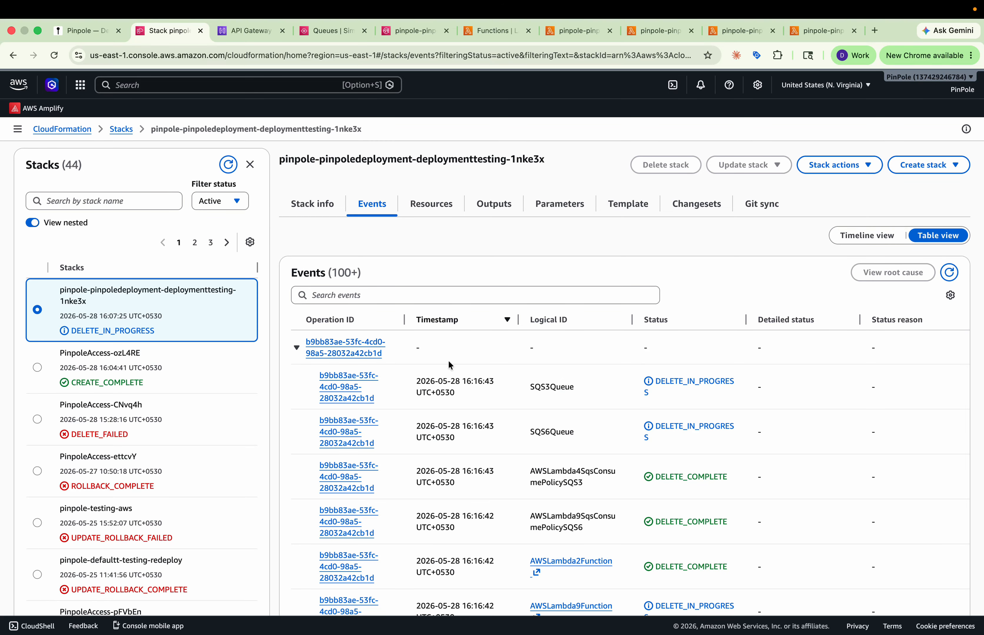
{"action": "scroll", "coordinate": [587, 414], "scroll_direction": "down", "scroll_amount": 2}
{"action": "scroll", "coordinate": [690, 454], "scroll_direction": "down", "scroll_amount": 3}
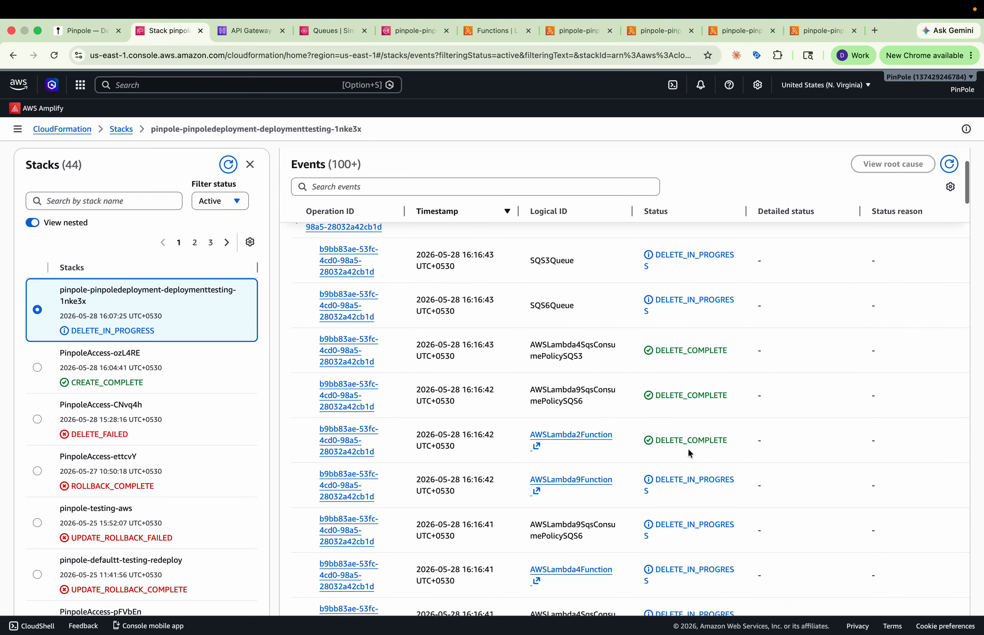
Step: Refresh the Lambda functions list and reopen the SNS topics list to check that the deployed resources are removed
{"action": "left_click", "coordinate": [489, 30]}
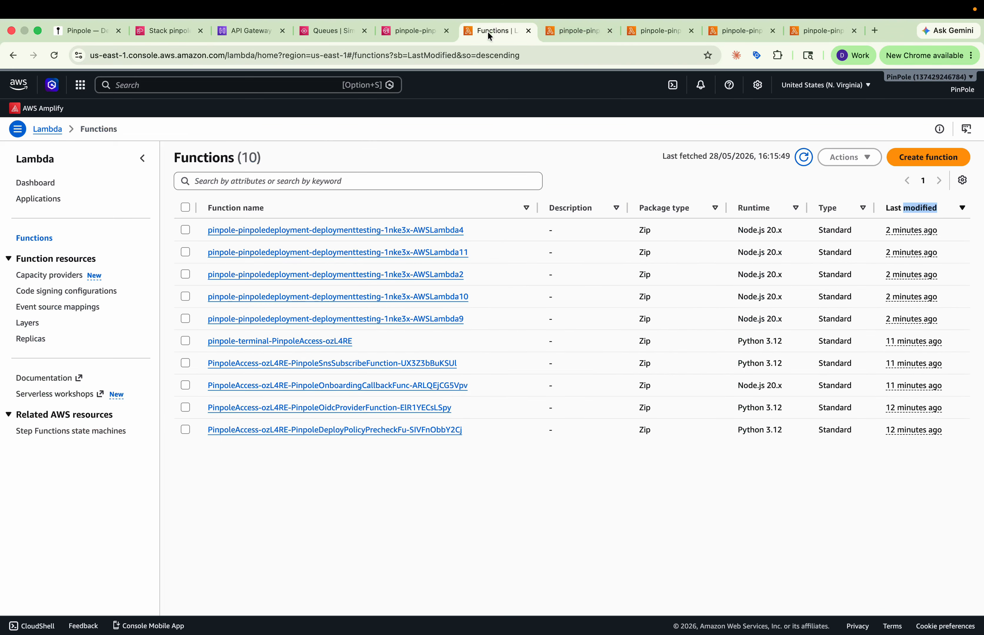
{"action": "left_click", "coordinate": [803, 159]}
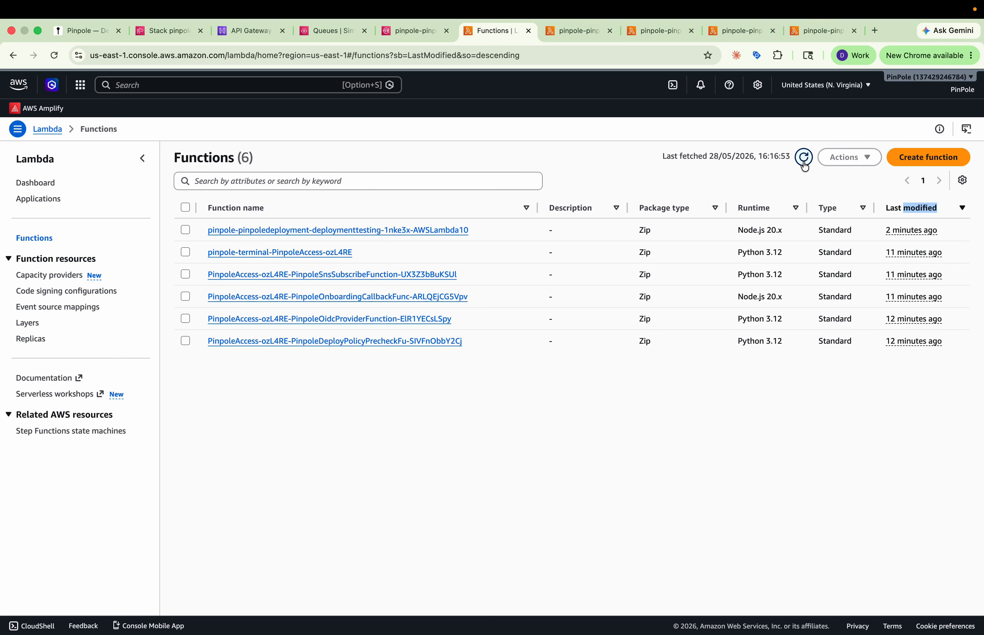
{"action": "left_click", "coordinate": [805, 165]}
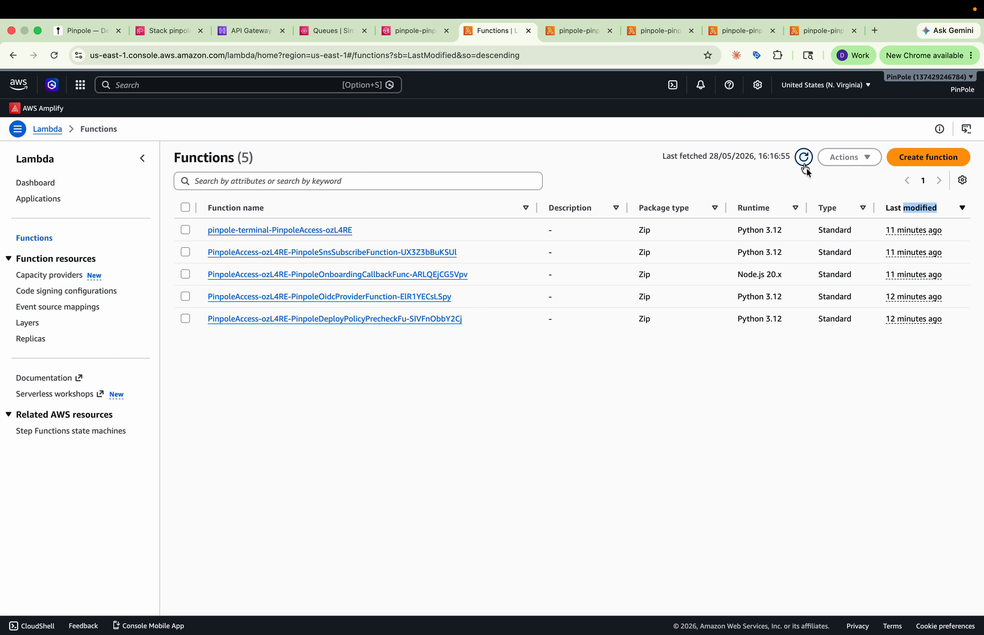
{"action": "key", "text": "ctrl+shift+Tab"}
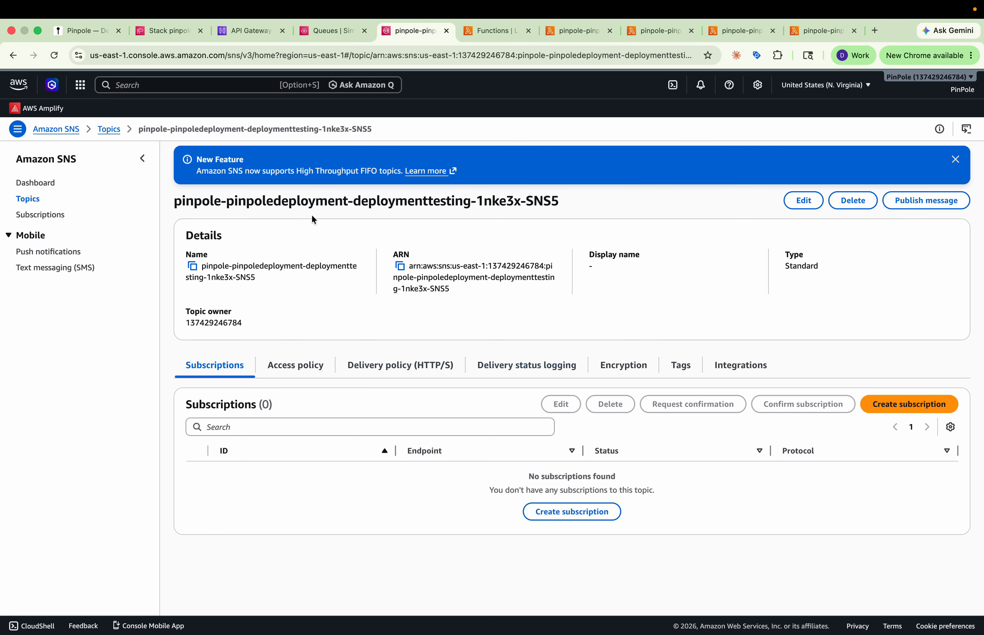
{"action": "left_click", "coordinate": [35, 199]}
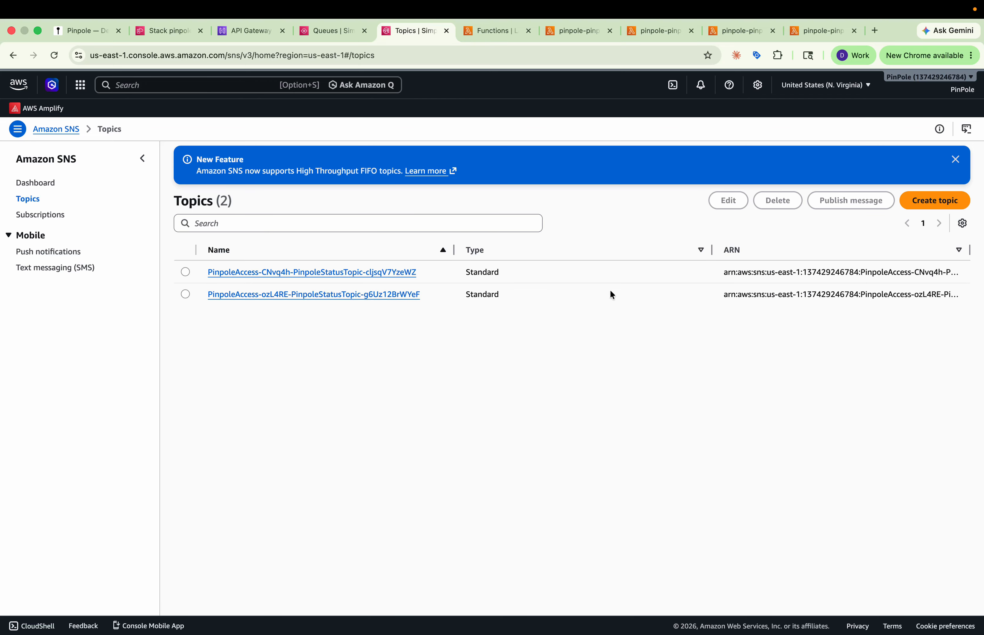
Step: Refresh the SQS queues list and the API Gateway APIs list to check the removal of the deployed queues and API
{"action": "left_click", "coordinate": [331, 30]}
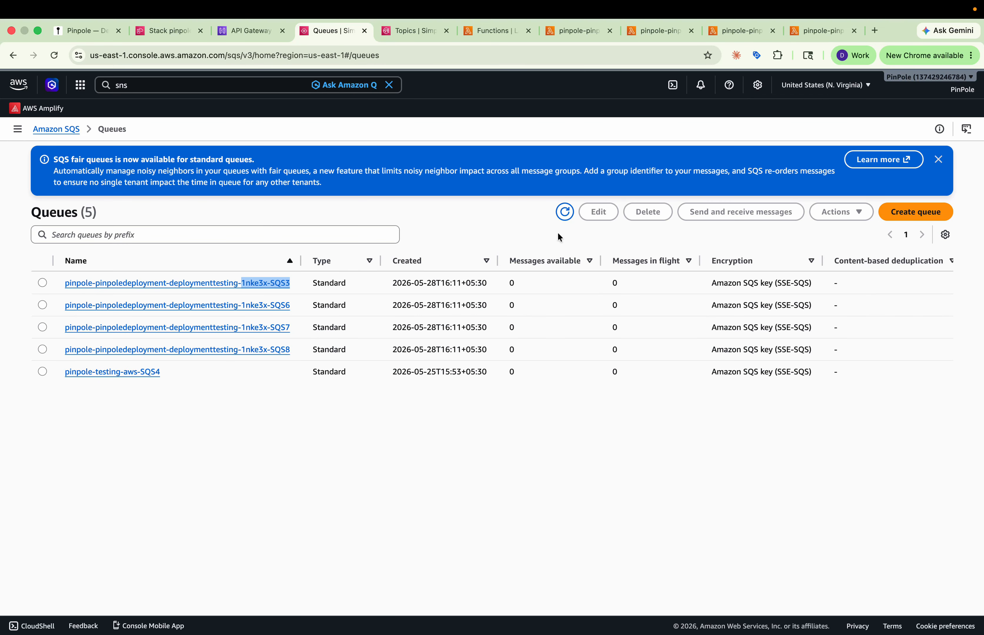
{"action": "left_click", "coordinate": [564, 212]}
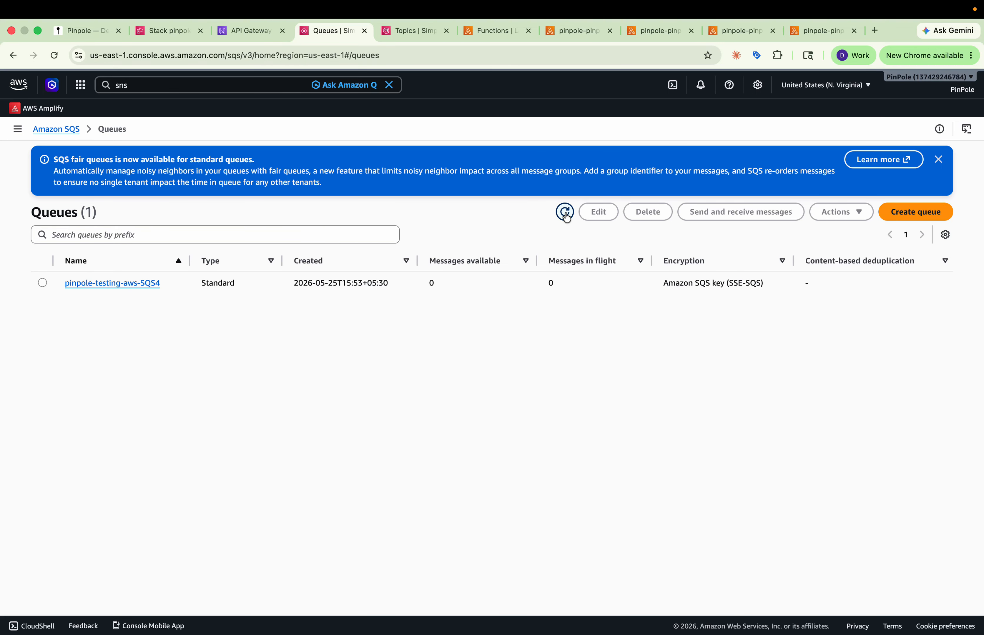
{"action": "left_click", "coordinate": [257, 32]}
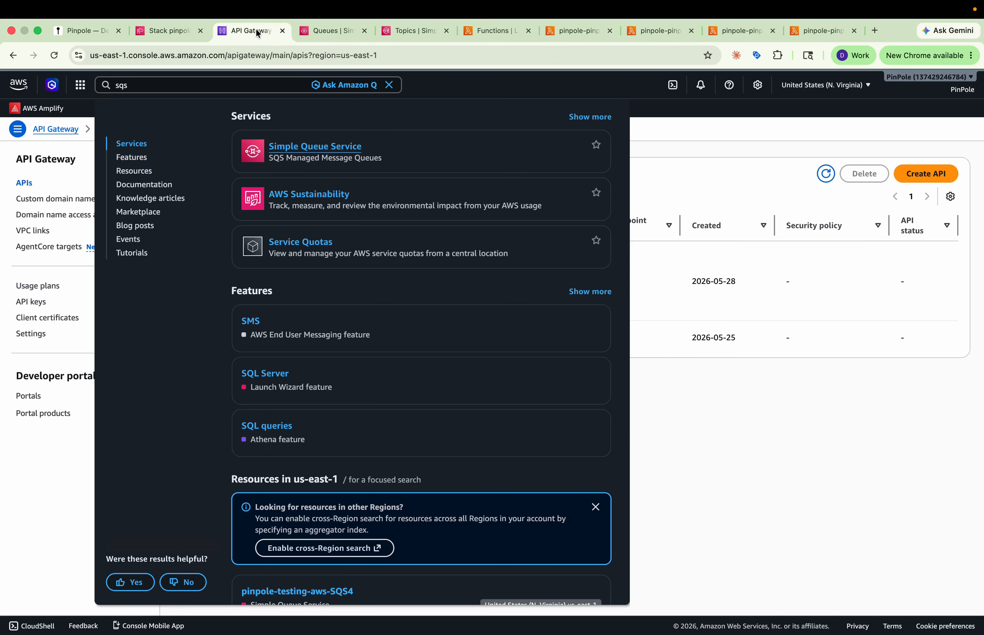
{"action": "left_click", "coordinate": [643, 187]}
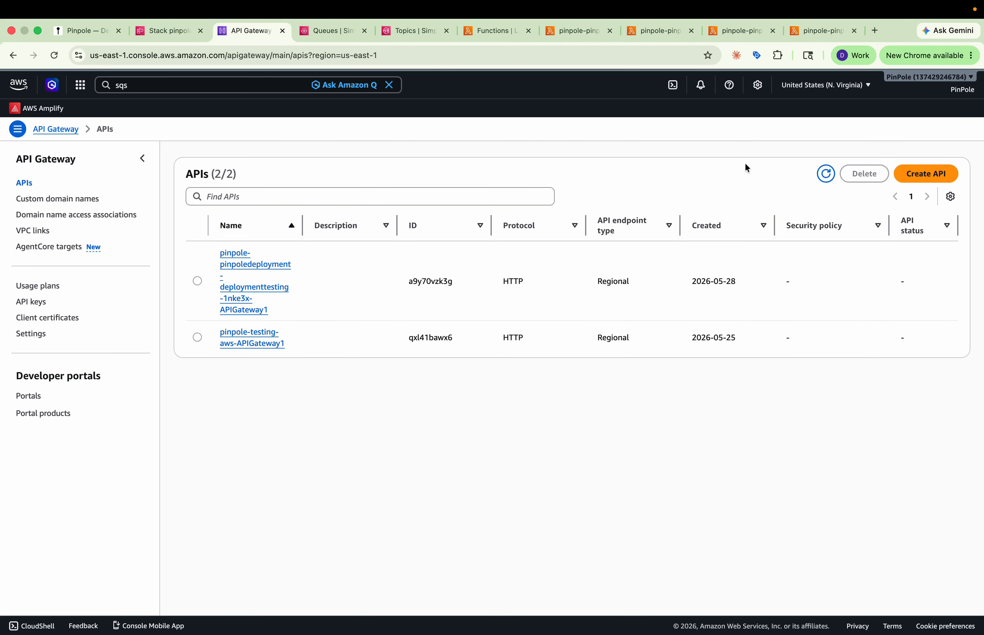
{"action": "left_click", "coordinate": [833, 177]}
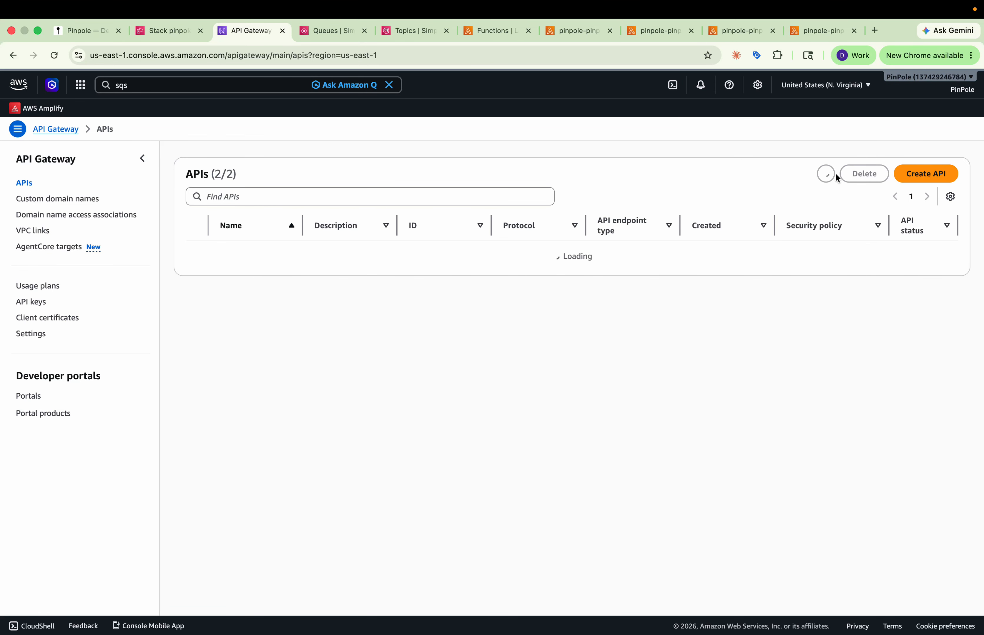
Step: Return to the CloudFormation stack and refresh the stacks list to check the deletion progress
{"action": "left_click", "coordinate": [161, 32]}
{"action": "left_click", "coordinate": [228, 166]}
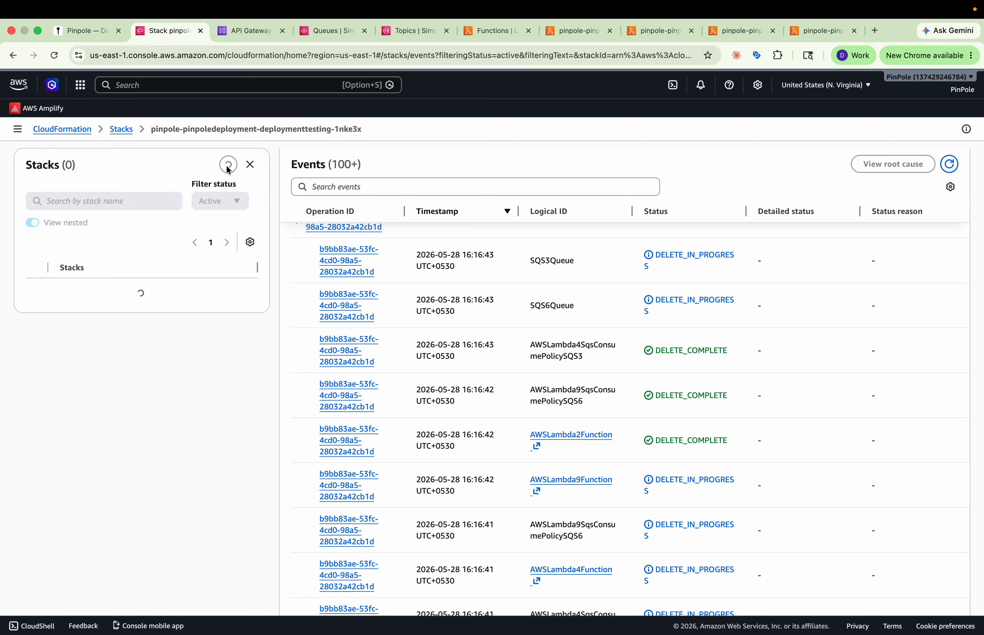
{"action": "left_click", "coordinate": [227, 166]}
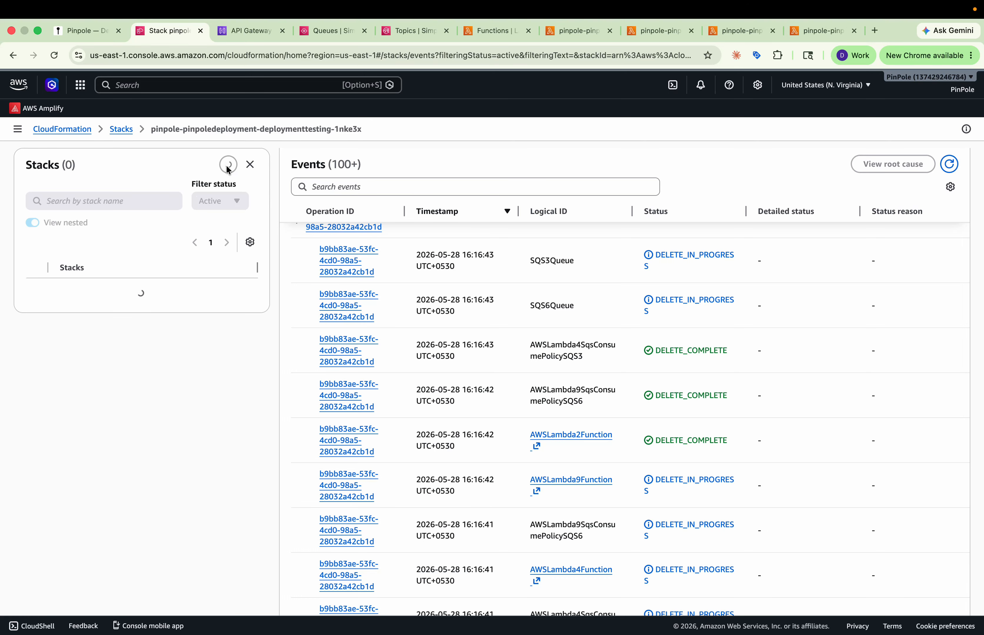
Step: Switch to Pinpole's deployment settings and disconnect the connected AWS account, confirming deletion of its PinpoleAccess onboarding stack
{"action": "left_click", "coordinate": [81, 25]}
{"action": "left_click", "coordinate": [525, 101]}
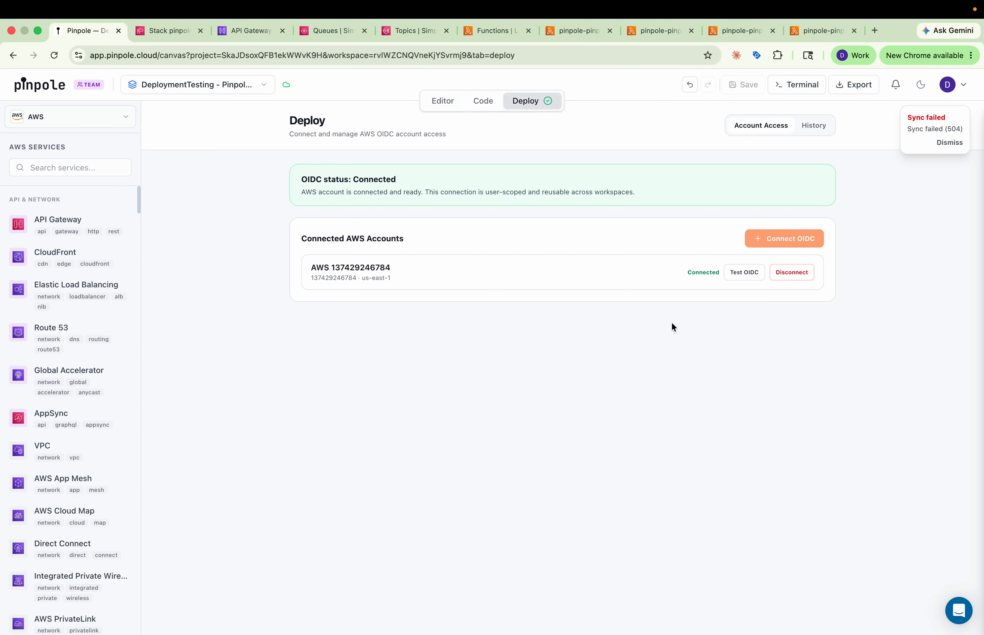
{"action": "left_click", "coordinate": [797, 273]}
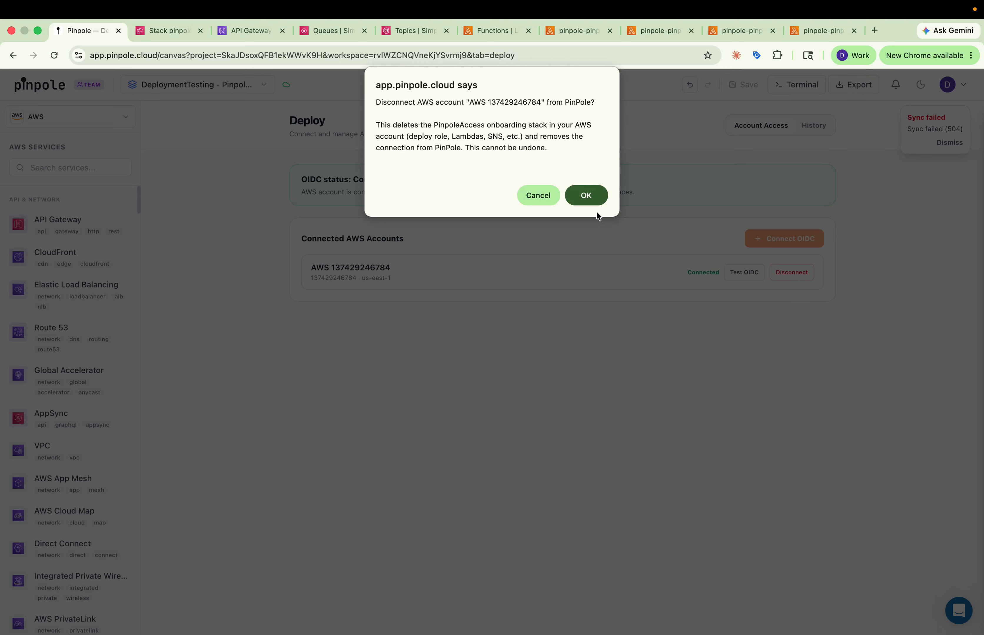
{"action": "left_click", "coordinate": [587, 197]}
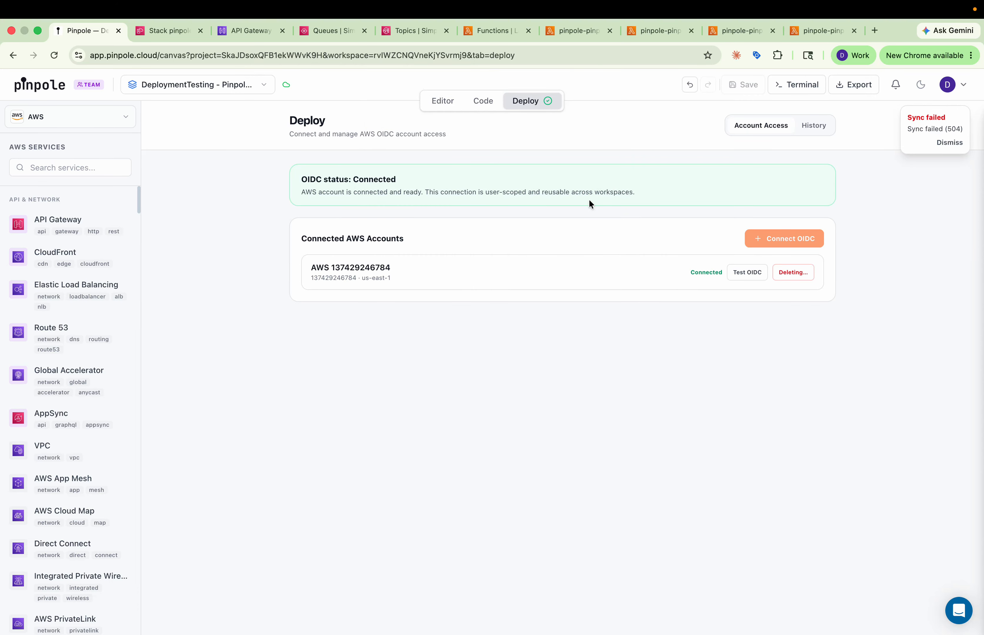